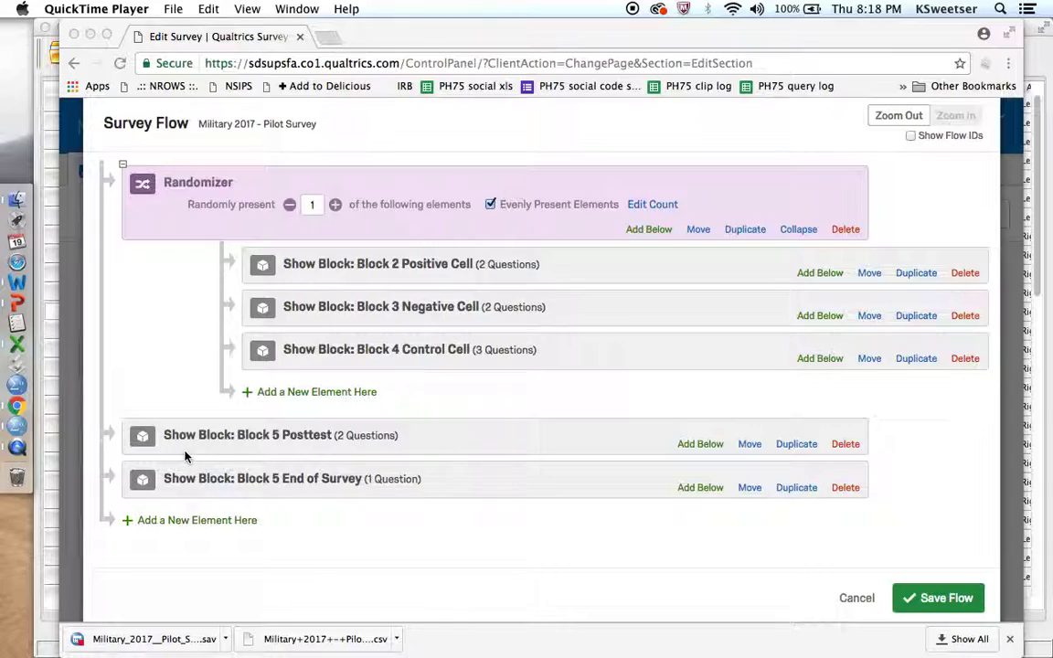
Step: Bring the Military_2017__Pilot_Survey.sav Data Editor forward and view its Q31–Q34 response columns
key("ctrl+Up")
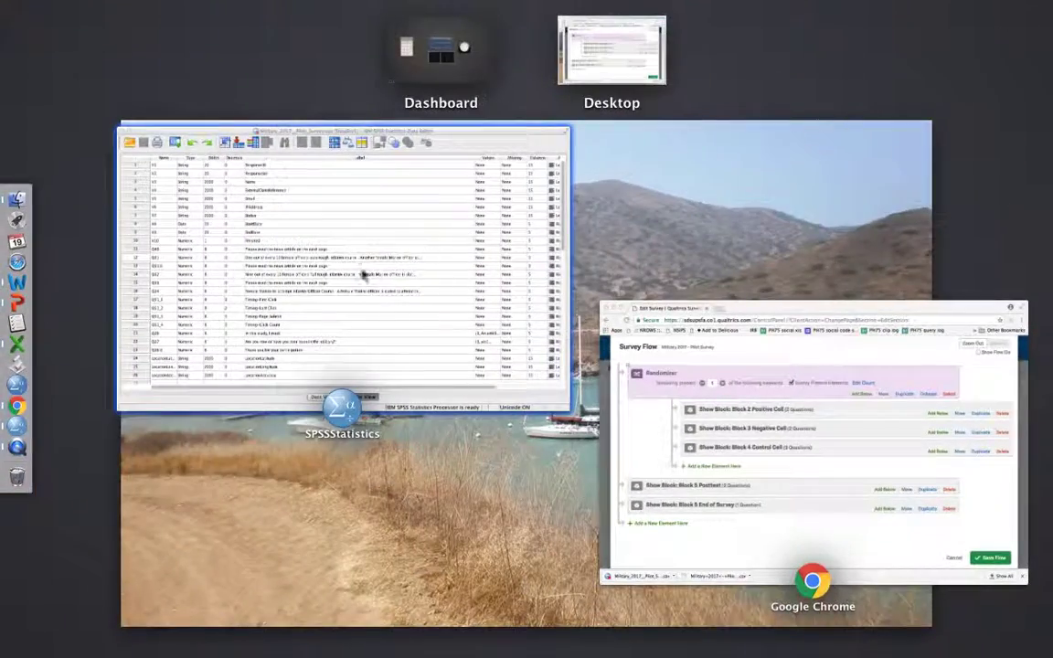
left_click(318, 243)
left_click(431, 293)
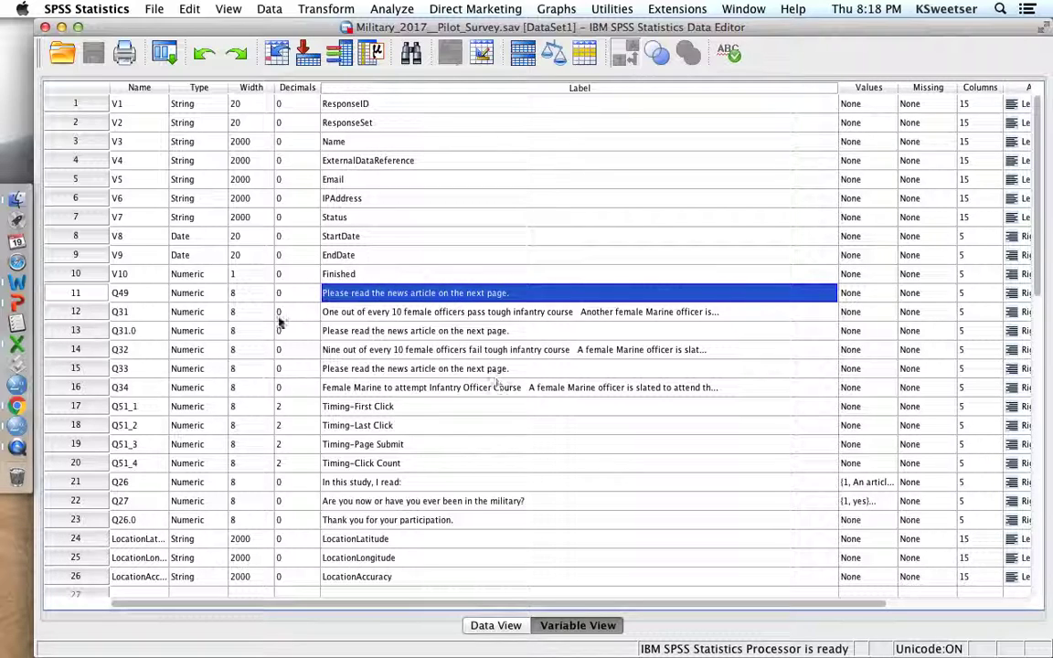
left_click(495, 625)
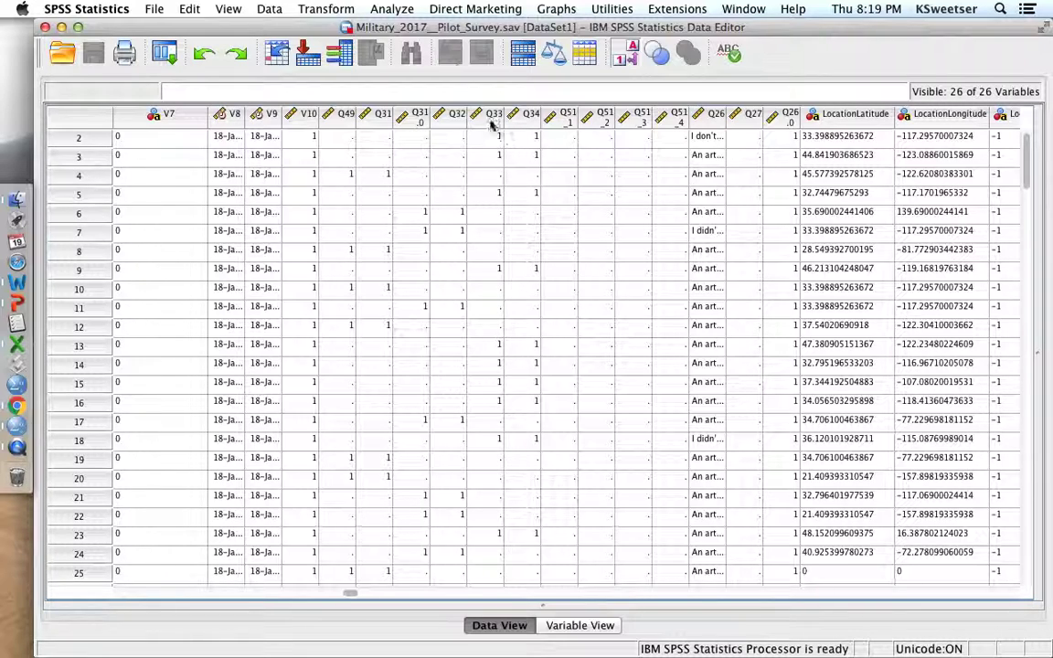
mouse_move(489, 121)
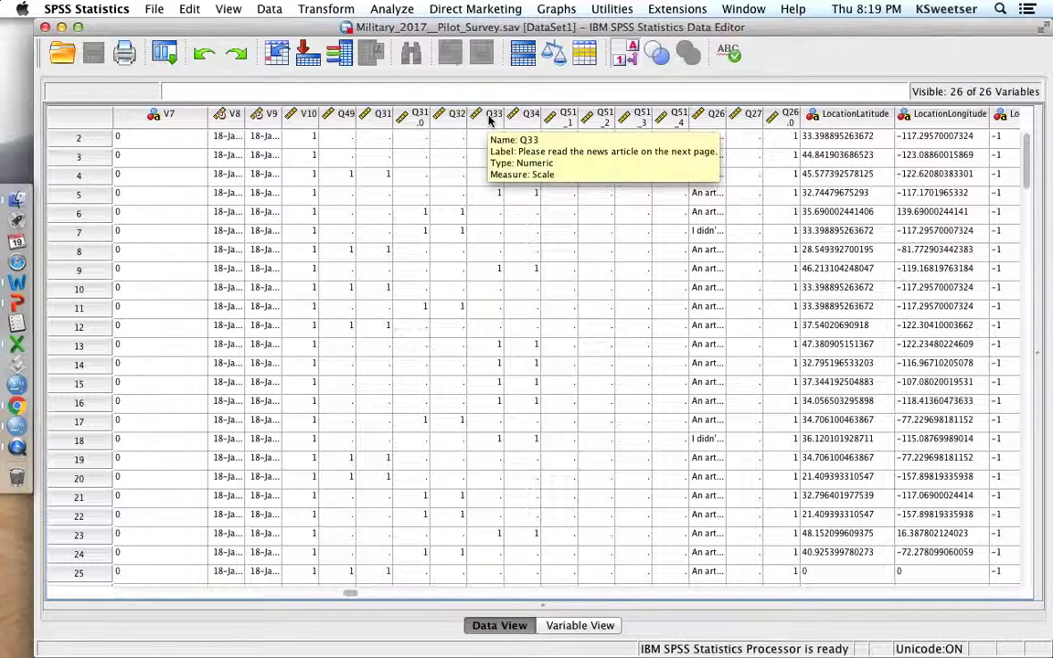
mouse_move(524, 120)
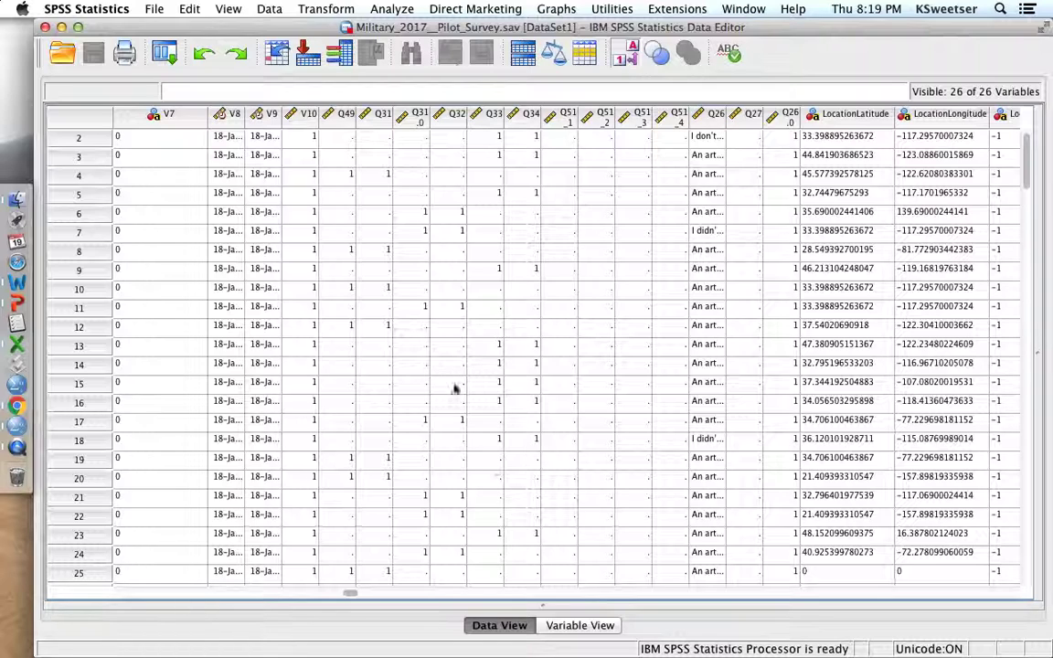
Step: In Variable View, rename Q31 to POSITIVE
left_click(578, 626)
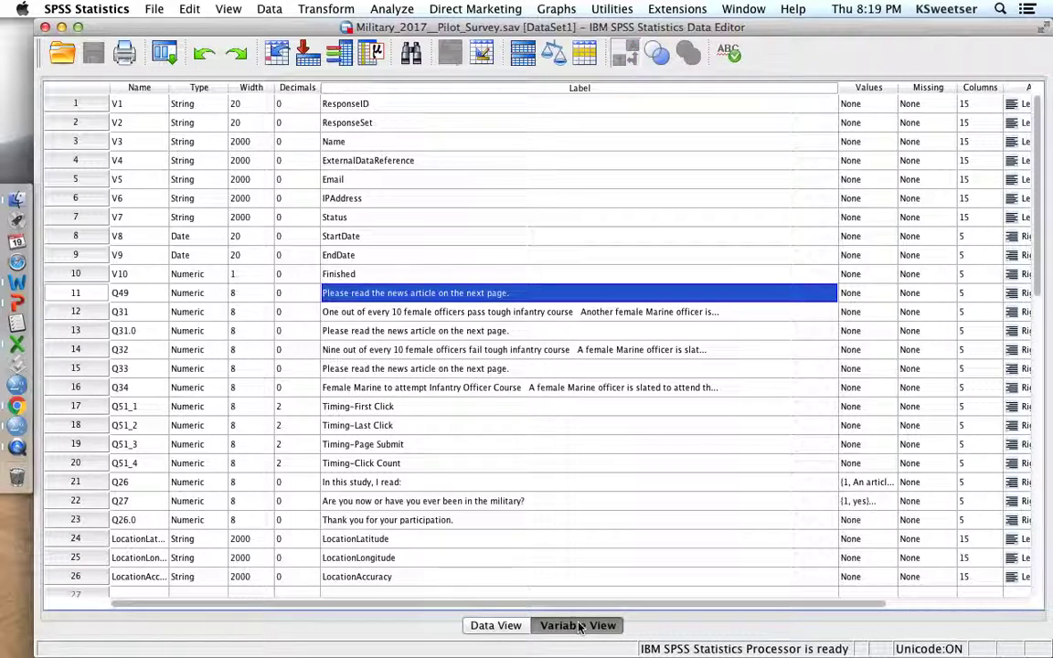
left_click(355, 319)
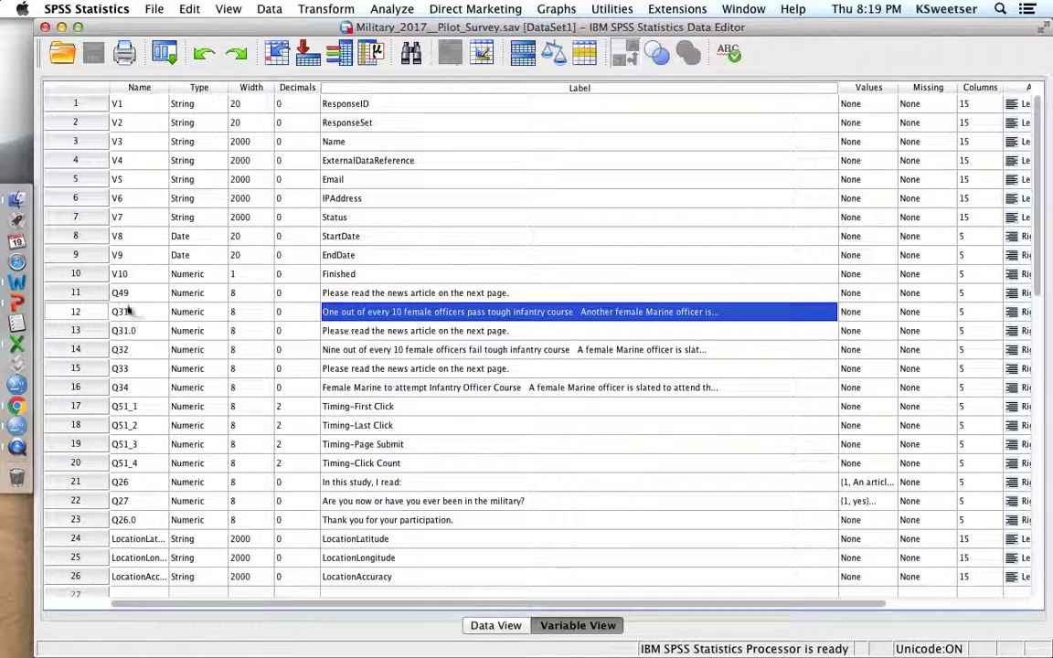
left_click(82, 312)
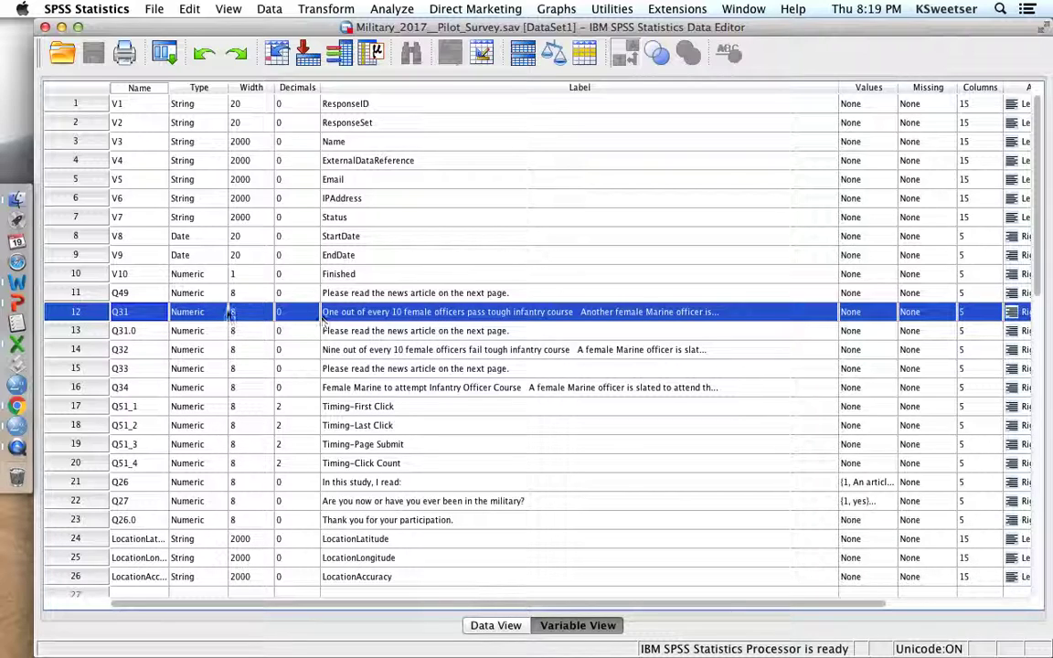
left_click(146, 311)
type("POS")
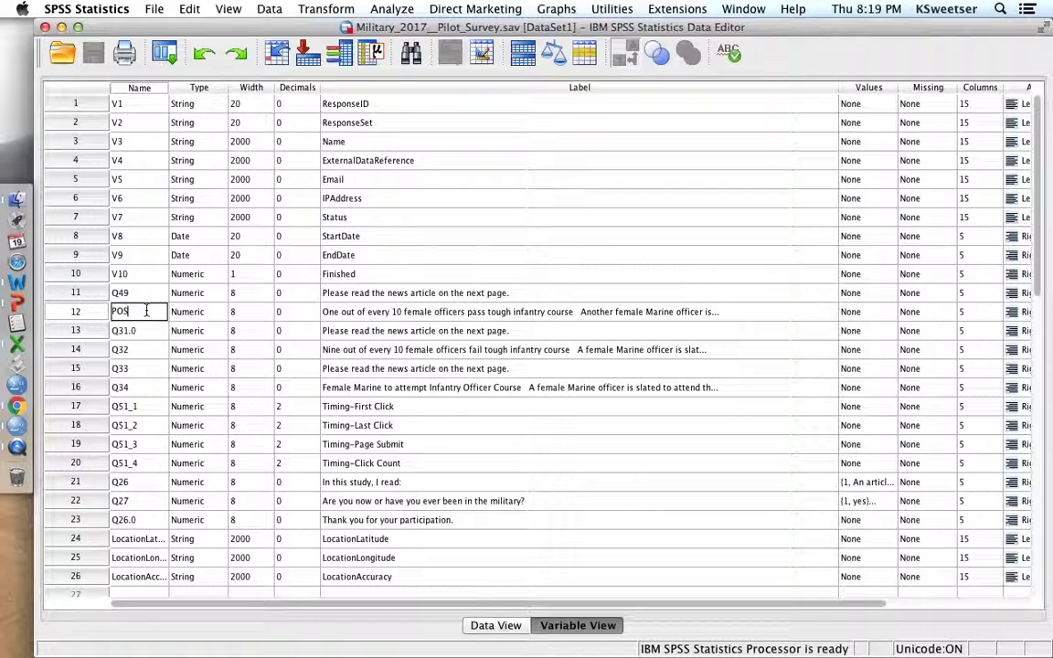
type("ITIVE")
key("Return")
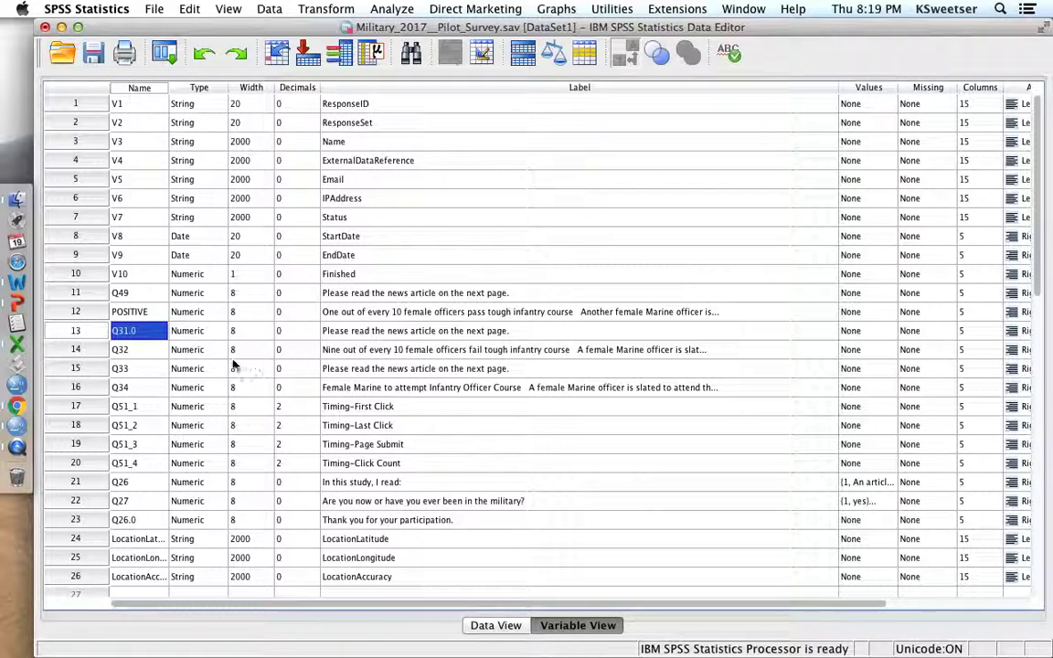
Step: Rename Q32 to NEGATIVE and Q34 to CONTROL, then return to the data grid
left_click(151, 351)
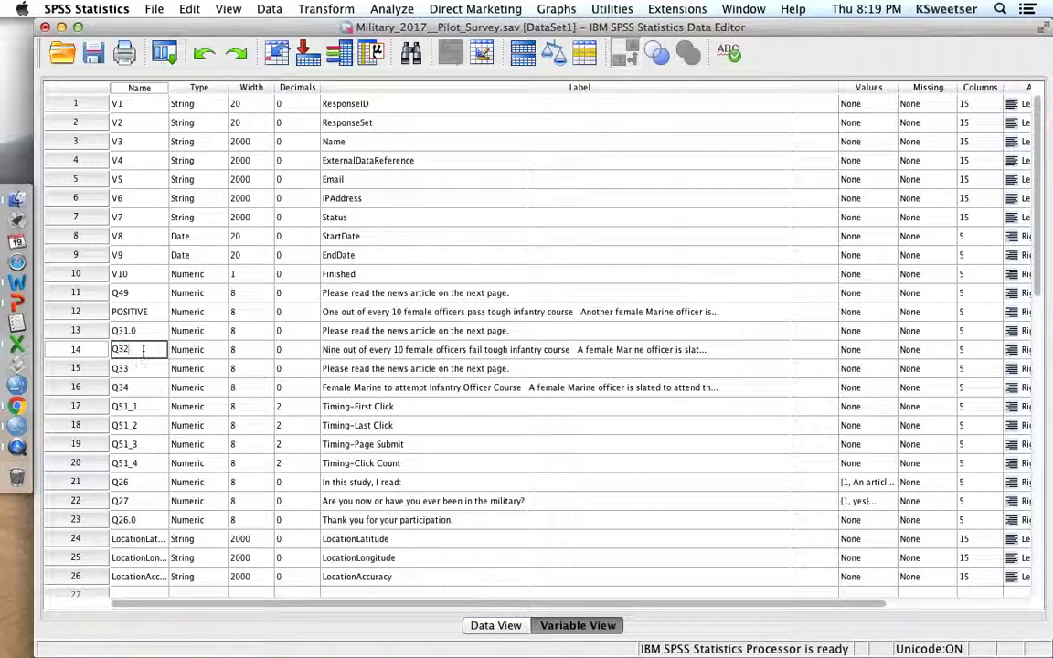
double_click(144, 350)
type("NEGATIVE")
key("Return")
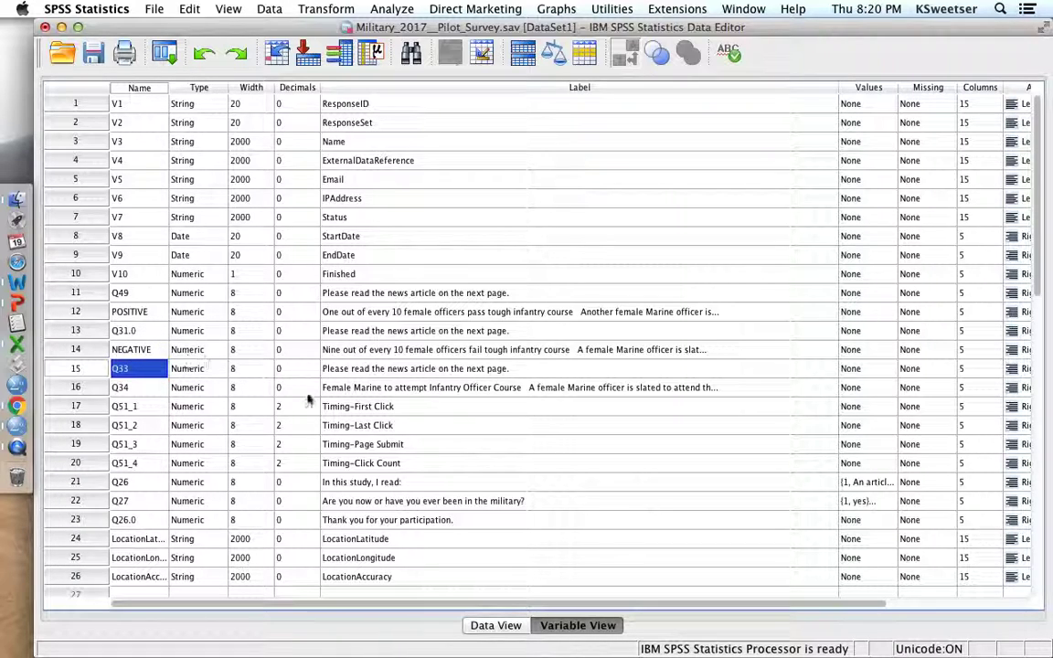
left_click(136, 387)
double_click(137, 387)
double_click(137, 387)
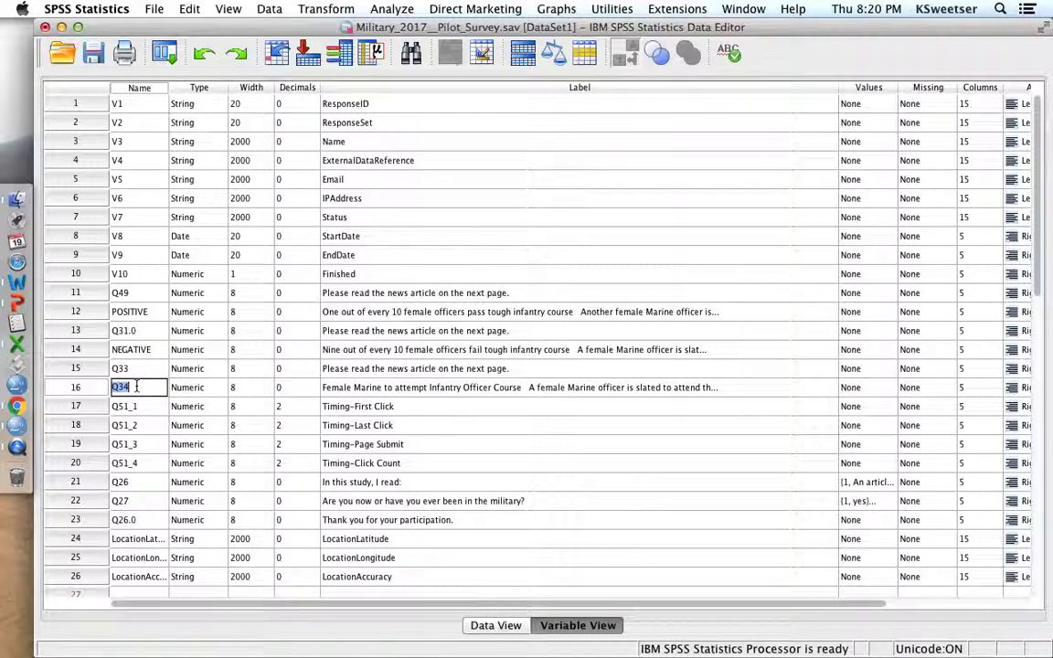
type("CONTROL")
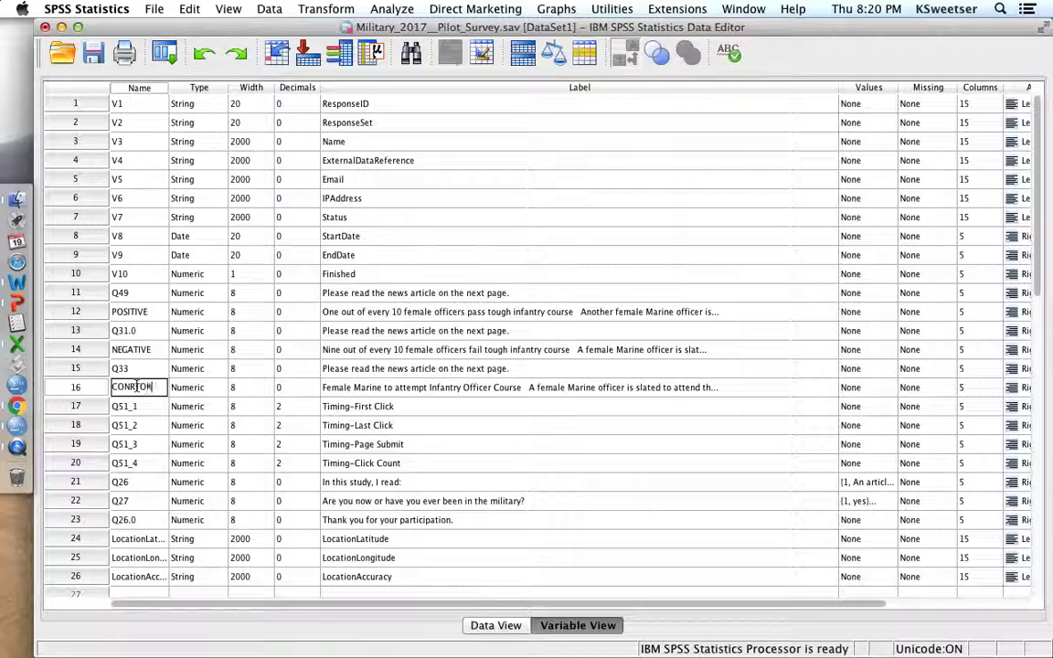
key("BackSpace")
key("BackSpace")
key("BackSpace")
key("BackSpace")
type("NTROL")
key("Return")
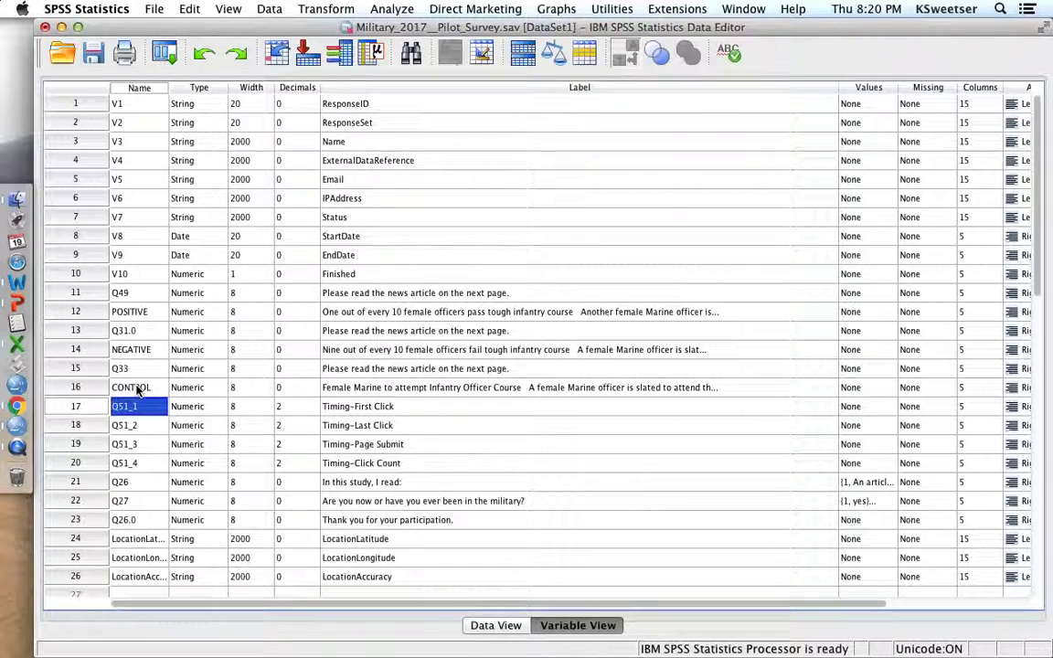
double_click(94, 316)
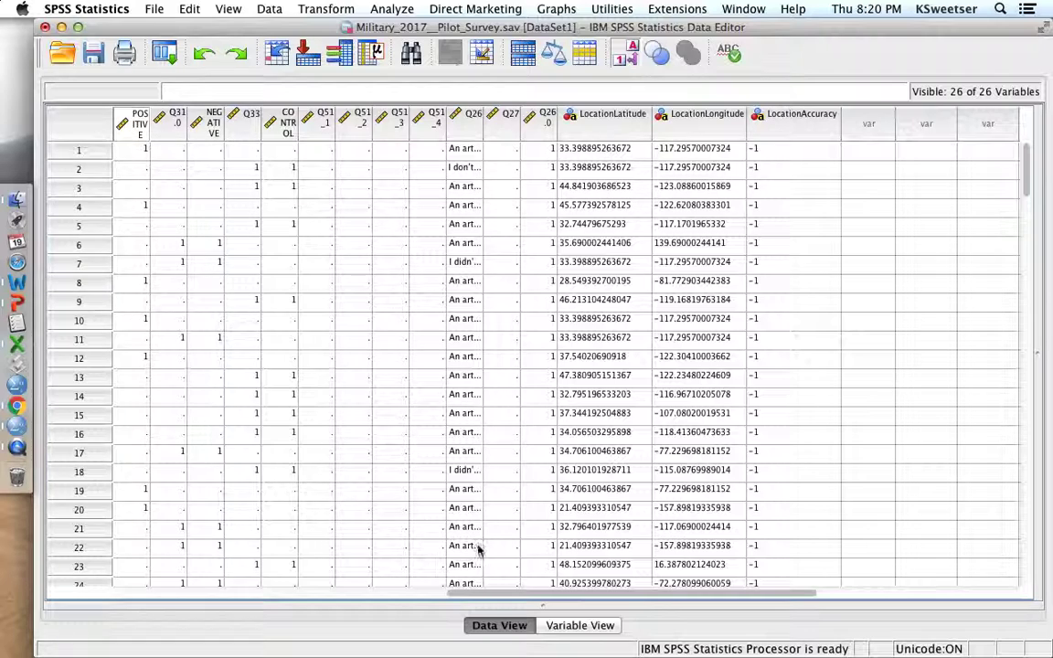
Step: Insert a new empty variable before the POSITIVE column
left_click(139, 126)
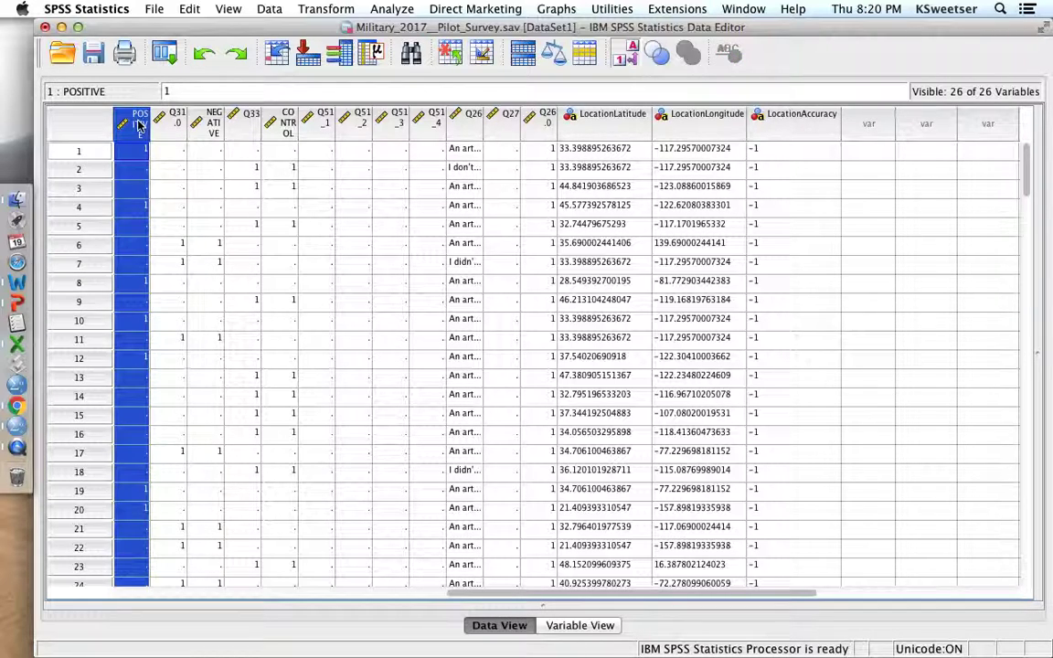
right_click(139, 126)
key("Escape")
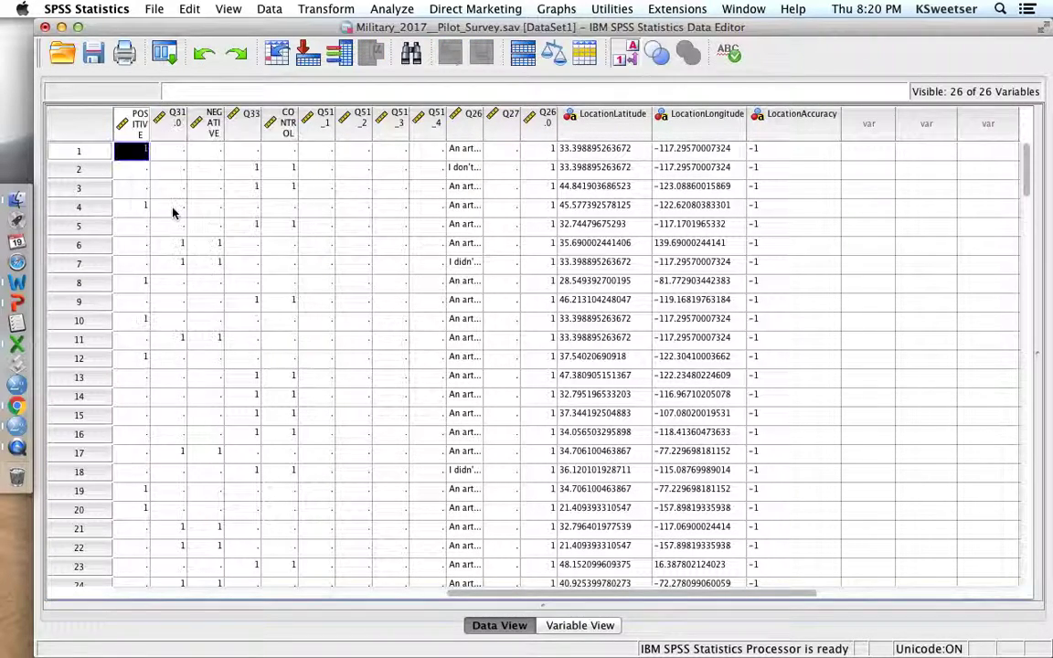
left_click(130, 128)
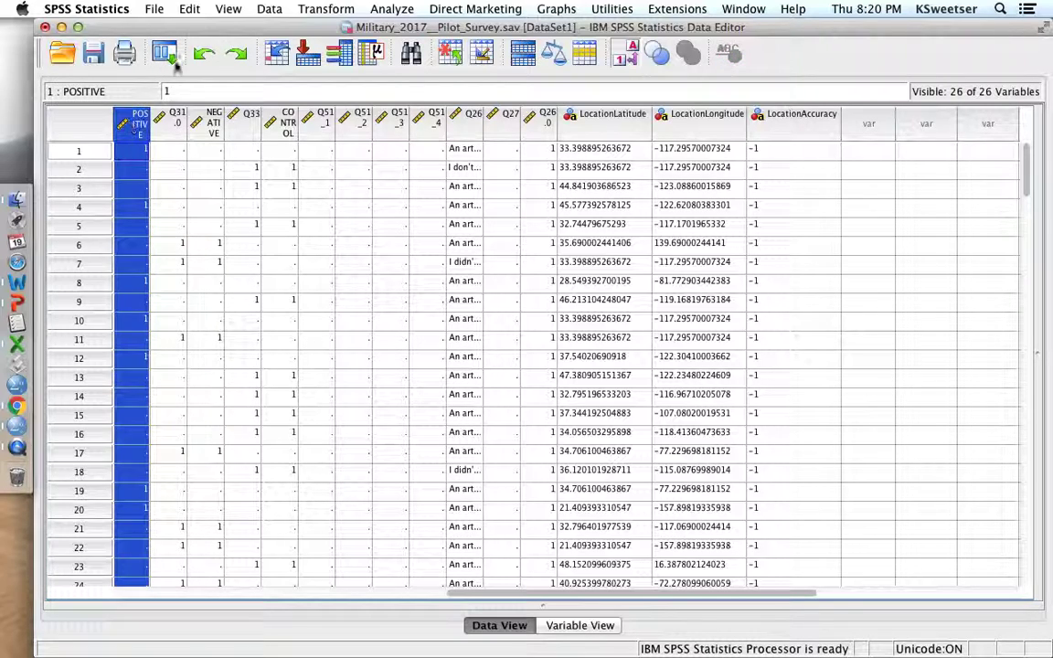
left_click(190, 8)
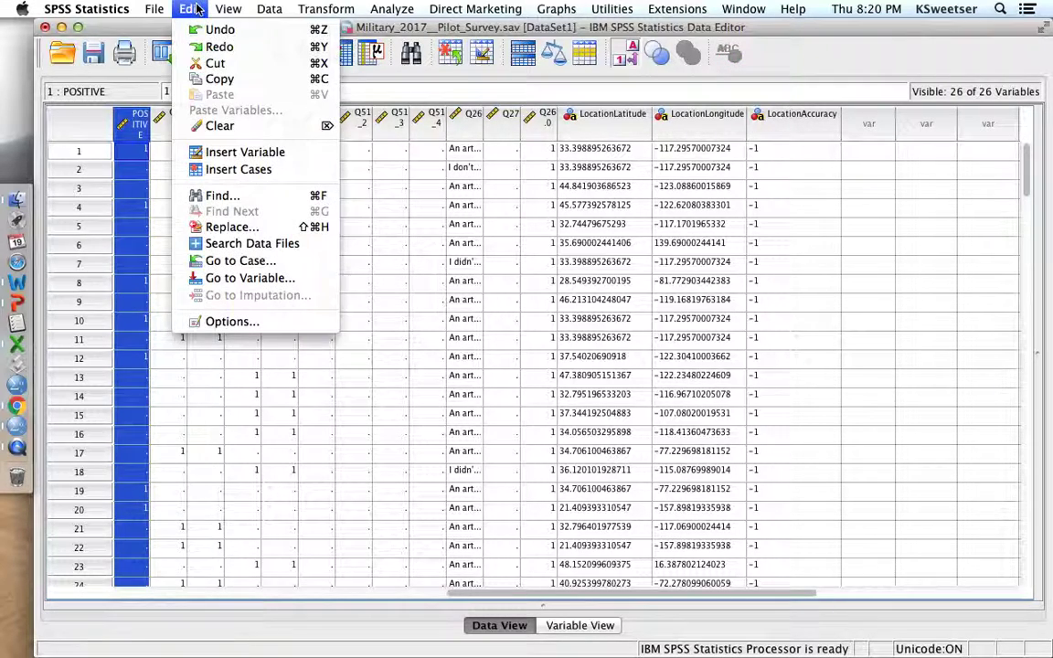
left_click(190, 152)
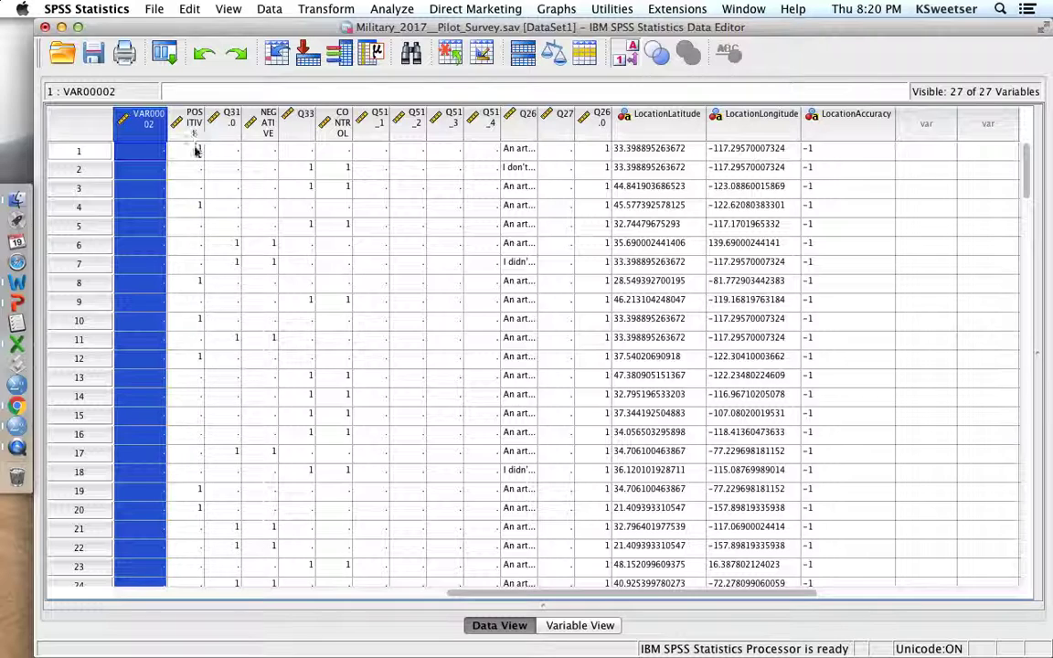
Step: Sort all cases by POSITIVE in descending order
left_click(197, 145)
right_click(192, 126)
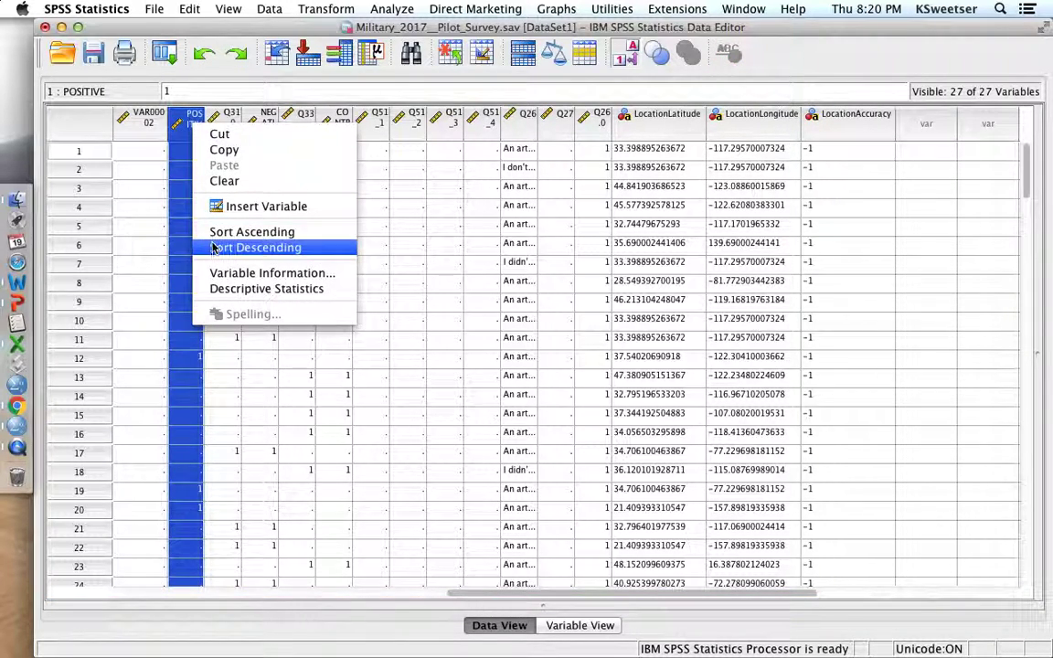
left_click(242, 248)
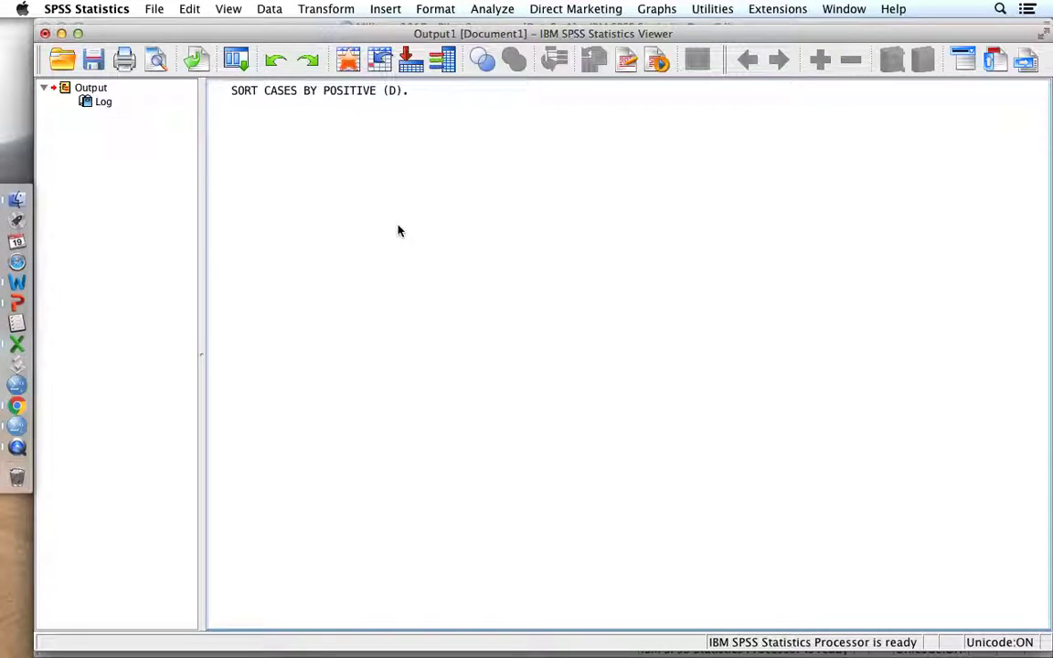
Step: Enter 1 for the first case in VAR00002 and copy the 1.00 value
mouse_move(1, 3)
left_click(602, 395)
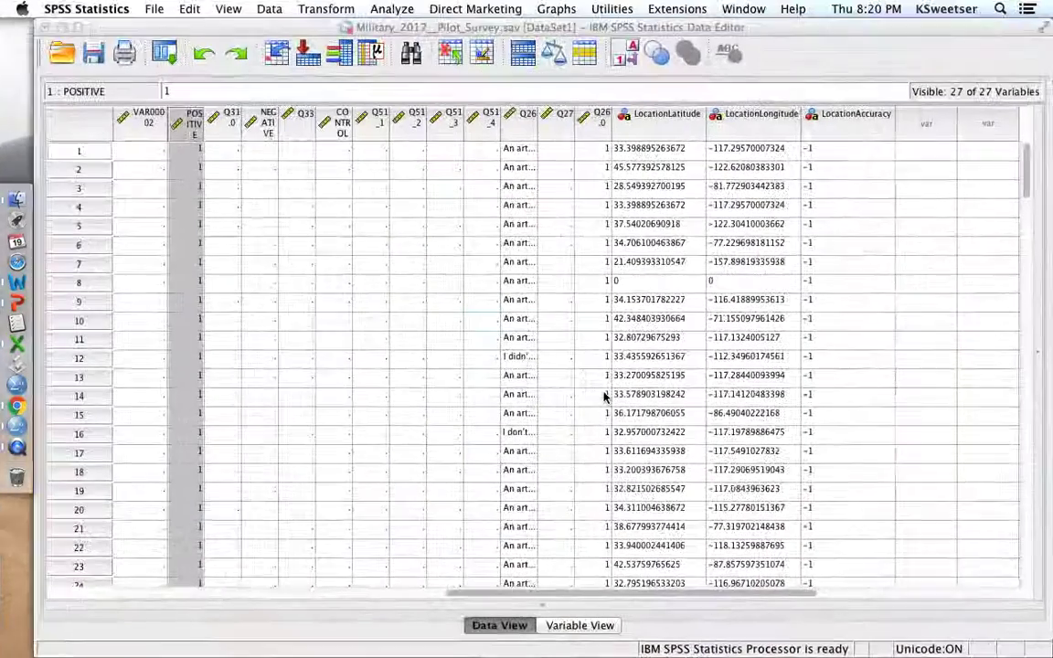
left_click(152, 157)
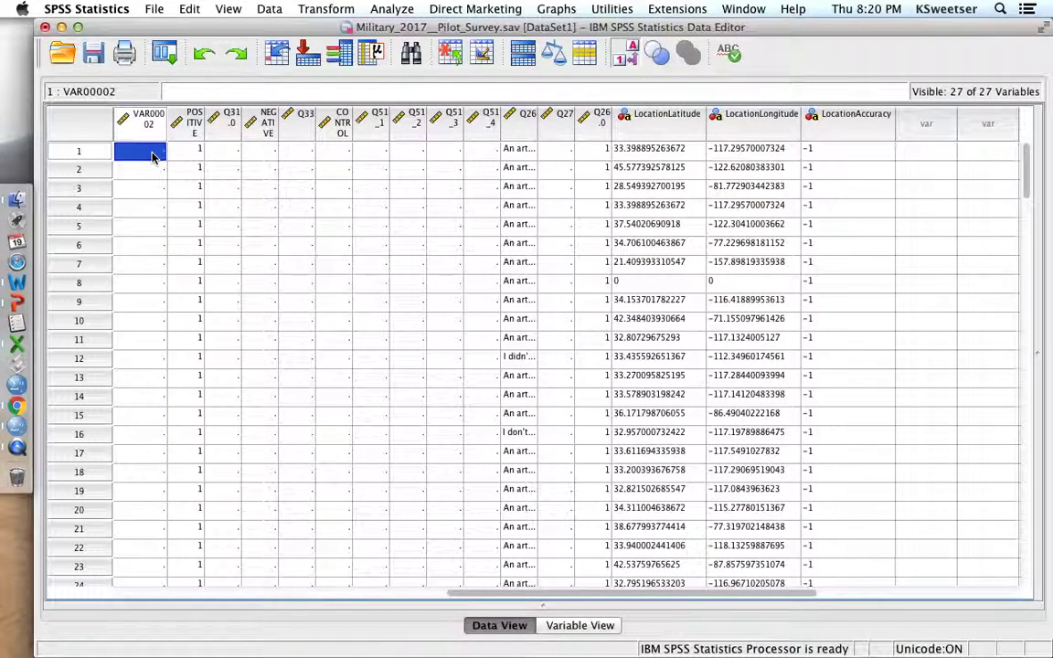
type("1")
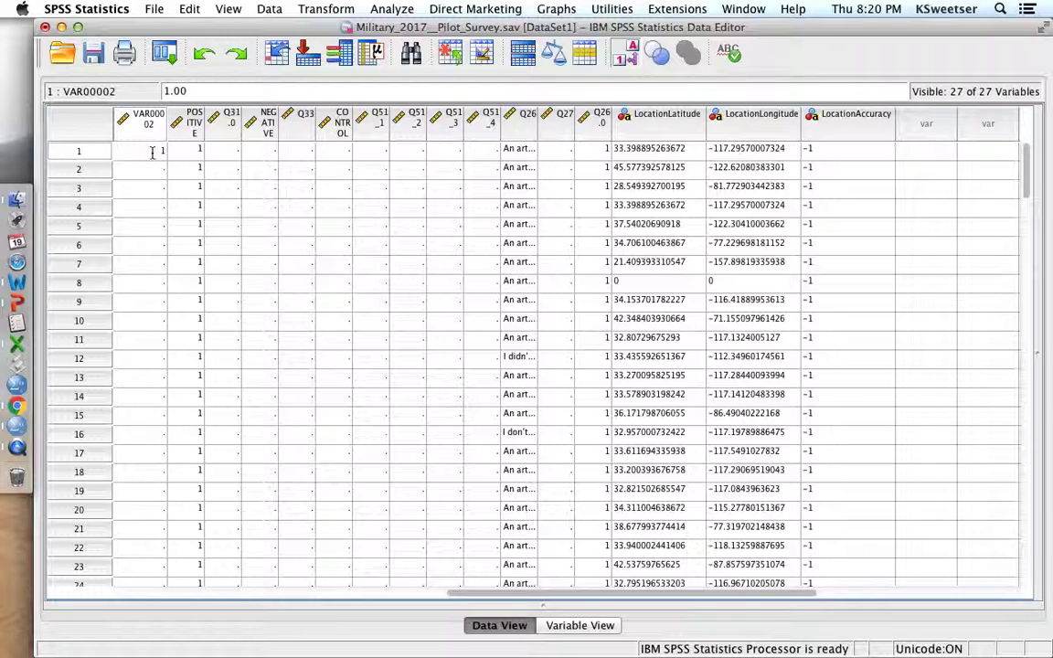
key("Return")
key("Return")
left_click(153, 155)
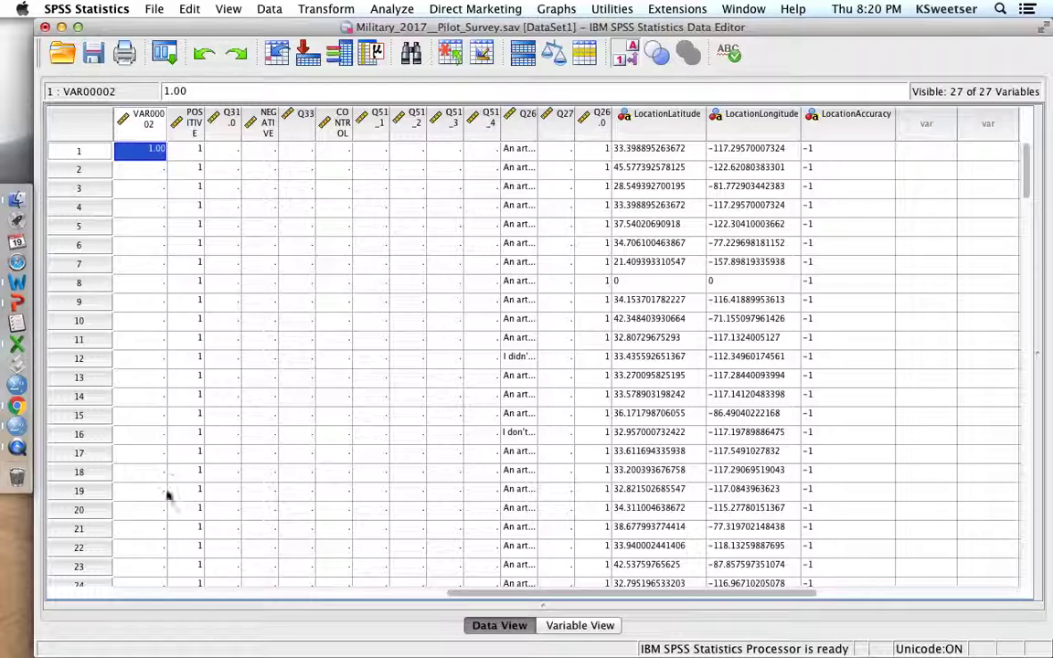
scroll(148, 496, "down", 3)
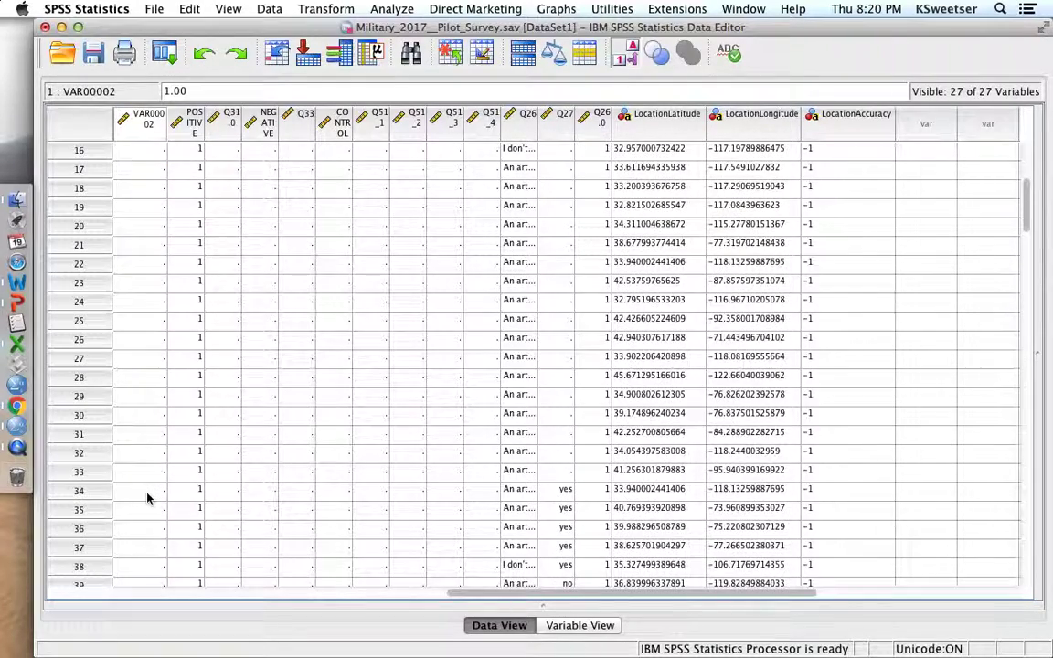
scroll(146, 498, "down", 5)
left_click(149, 474, "shift")
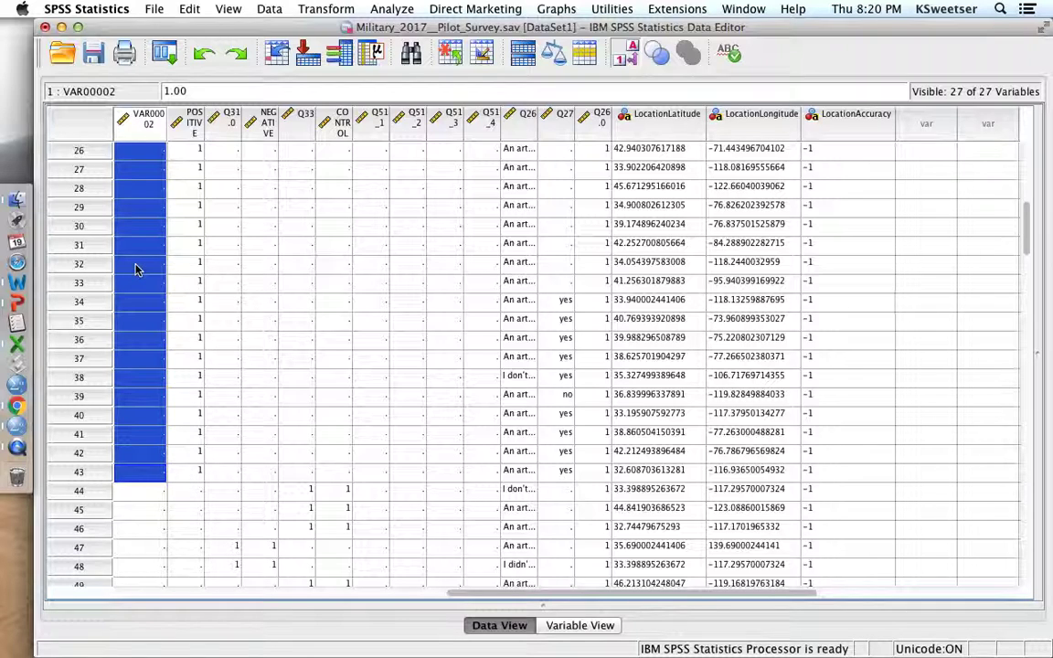
scroll(134, 268, "up", 10)
left_click(137, 150)
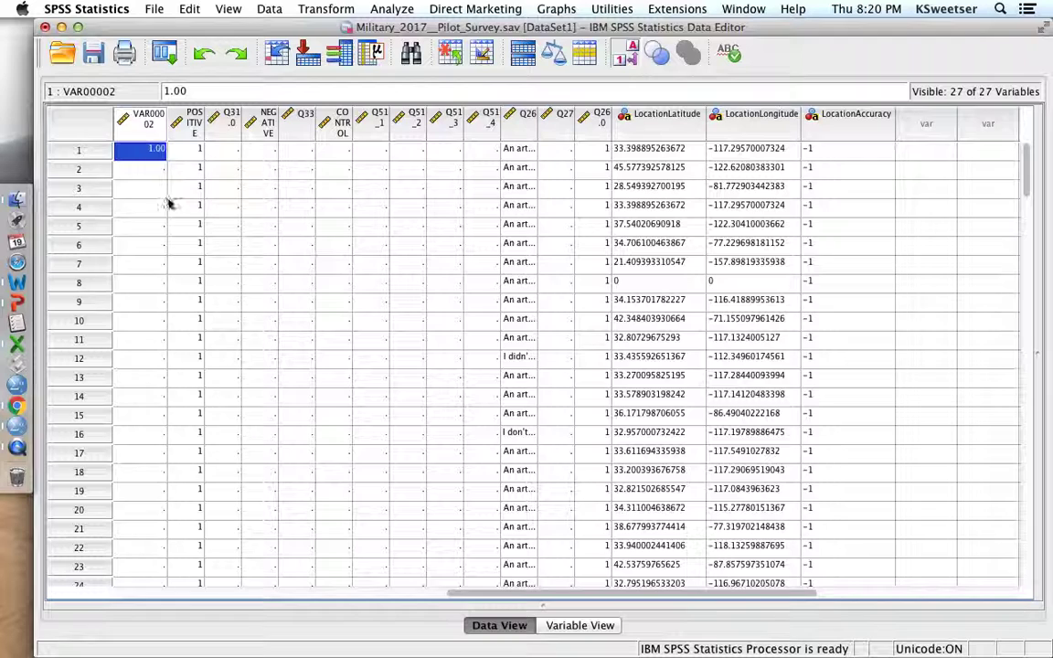
left_click(188, 9)
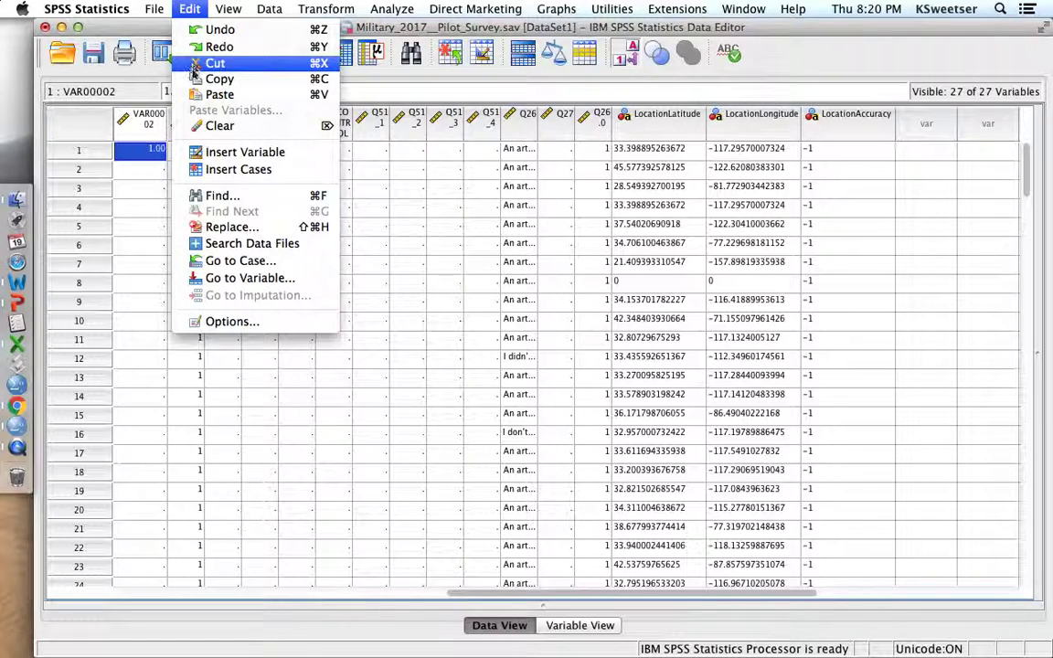
left_click(219, 79)
Step: Paste 1.00 into VAR00002 for rows 2 through 43
left_click_drag(152, 171, 151, 366)
type("1.00 1.00 1.00 1.00 1.00 1.00 1.00 1.00 1.00 1.00 1.00")
left_click(149, 383)
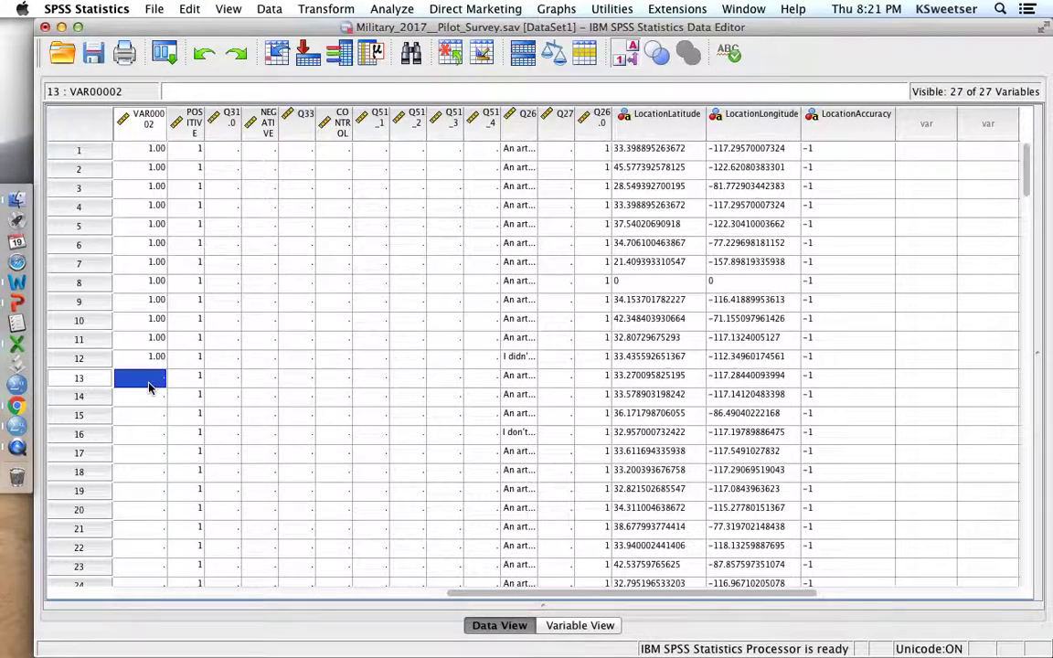
scroll(149, 388, "down", 10)
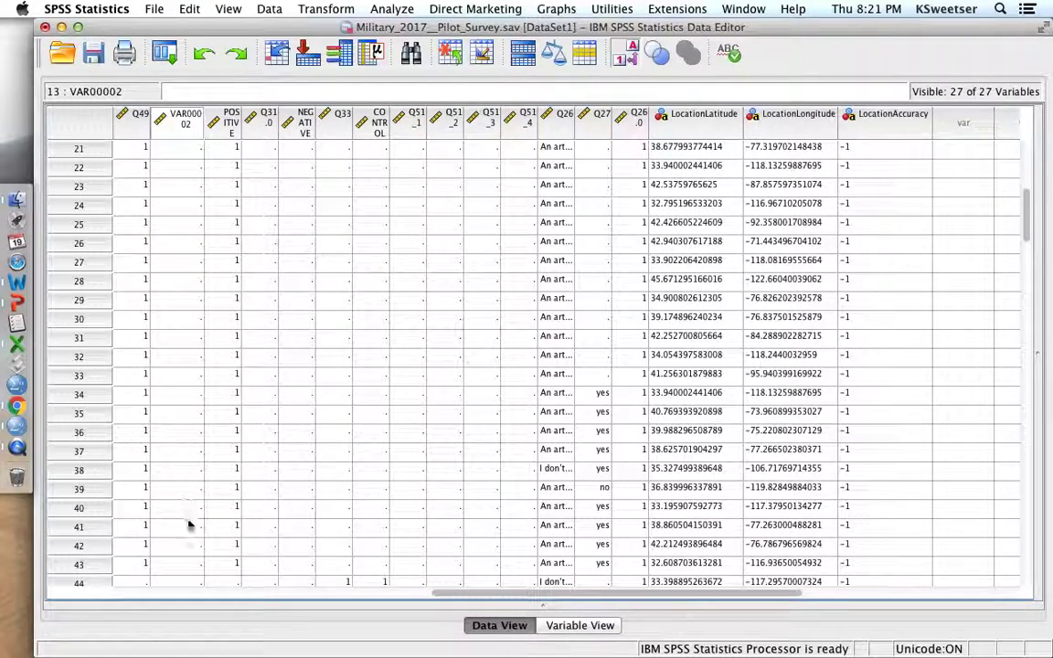
left_click(193, 569, "shift")
type("1.00")
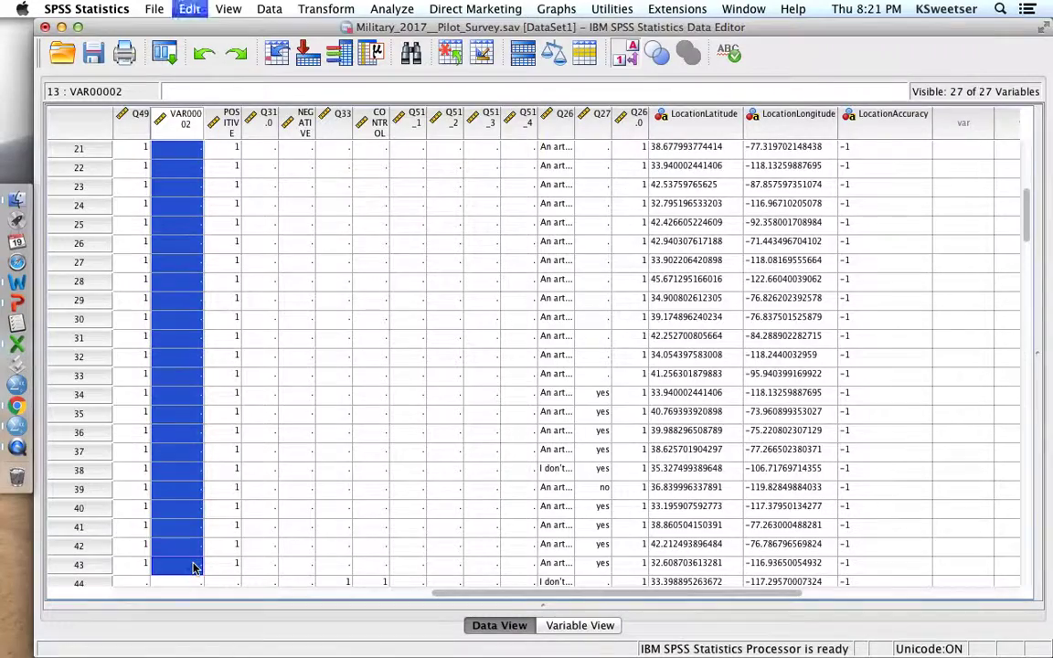
scroll(208, 516, "up", 10)
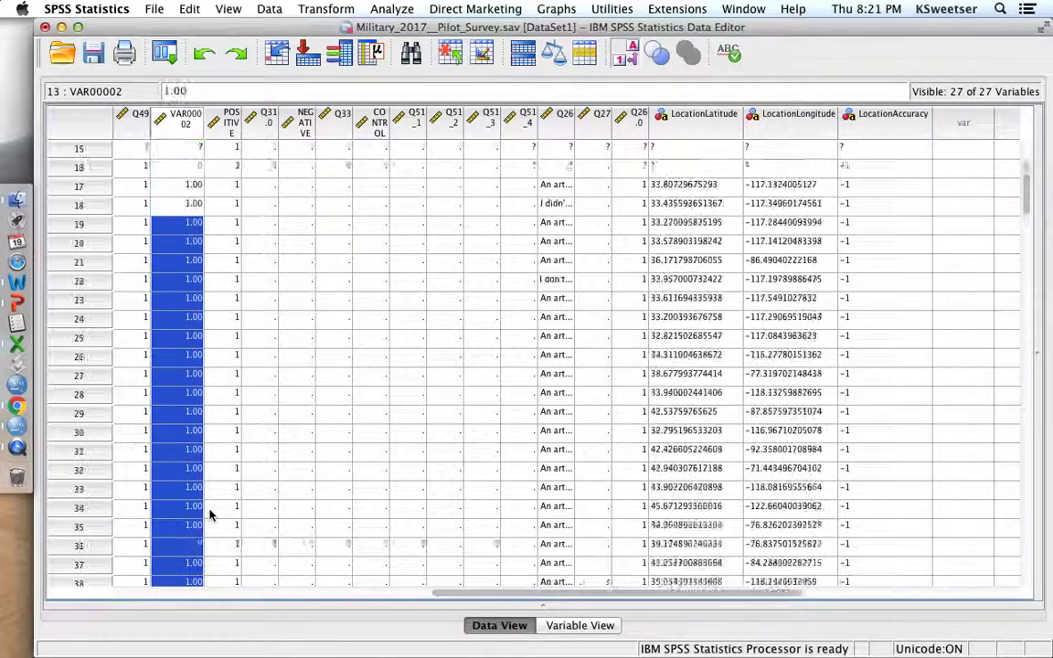
left_click(176, 148)
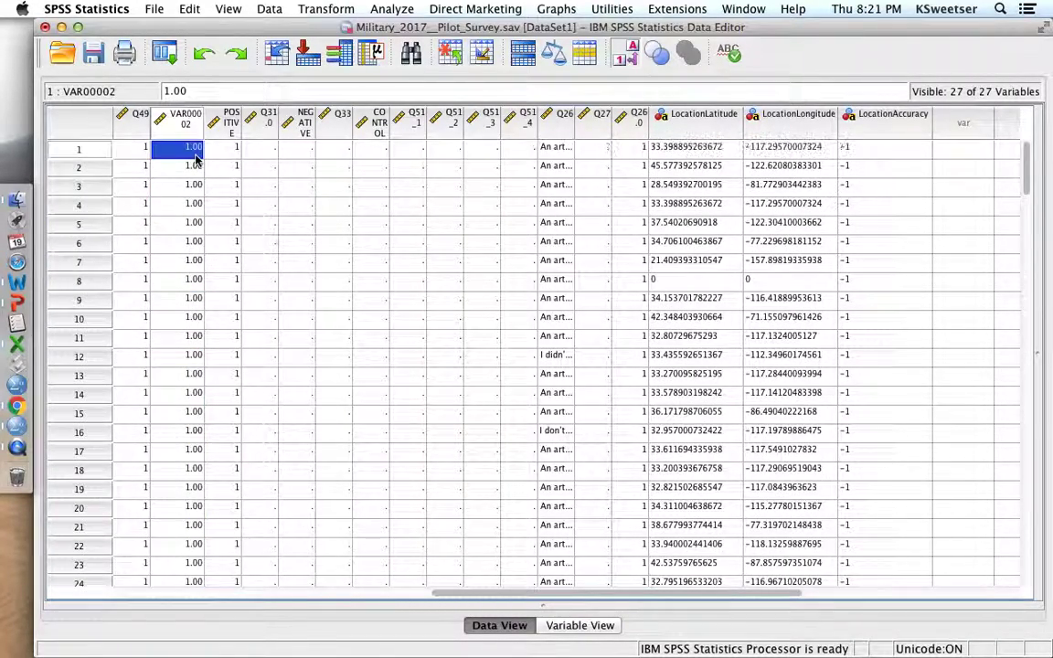
Step: Move the VAR00002 column to sit beside NEGATIVE
left_click(187, 126)
left_click_drag(181, 127, 287, 118)
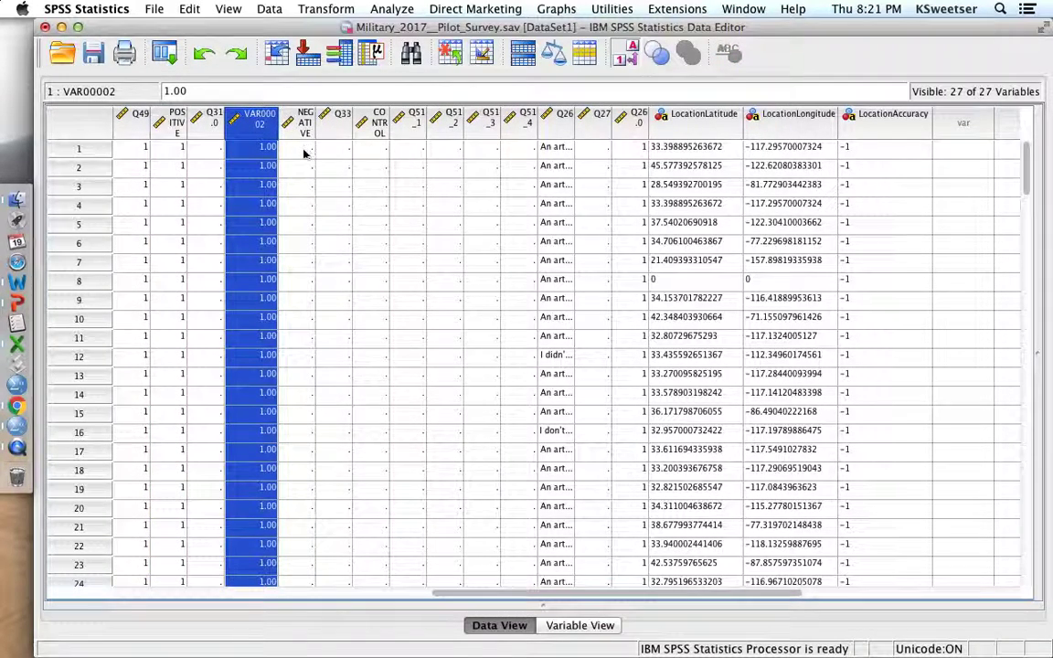
left_click(304, 152)
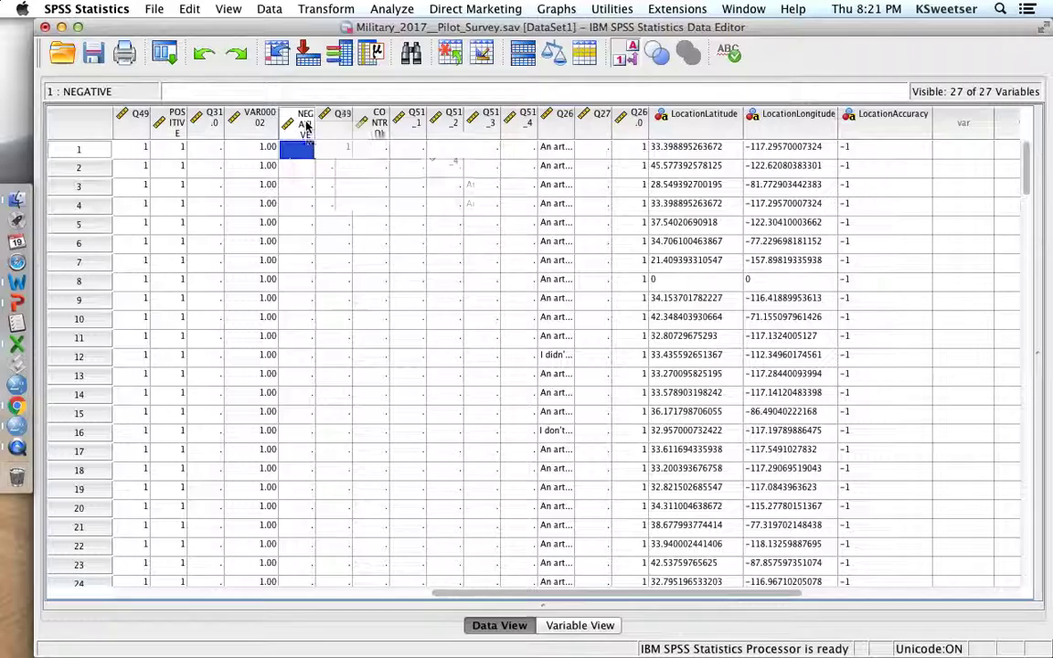
right_click(305, 127)
Step: Sort cases descending by NEGATIVE, enter 2 for the first case and copy it
left_click(326, 249)
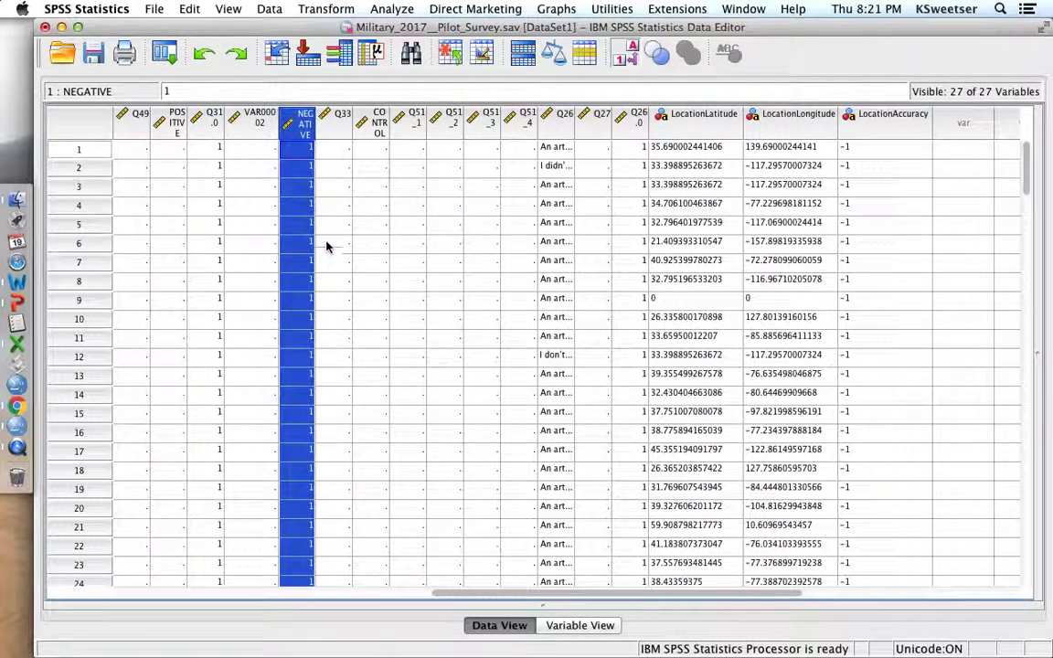
left_click(258, 156)
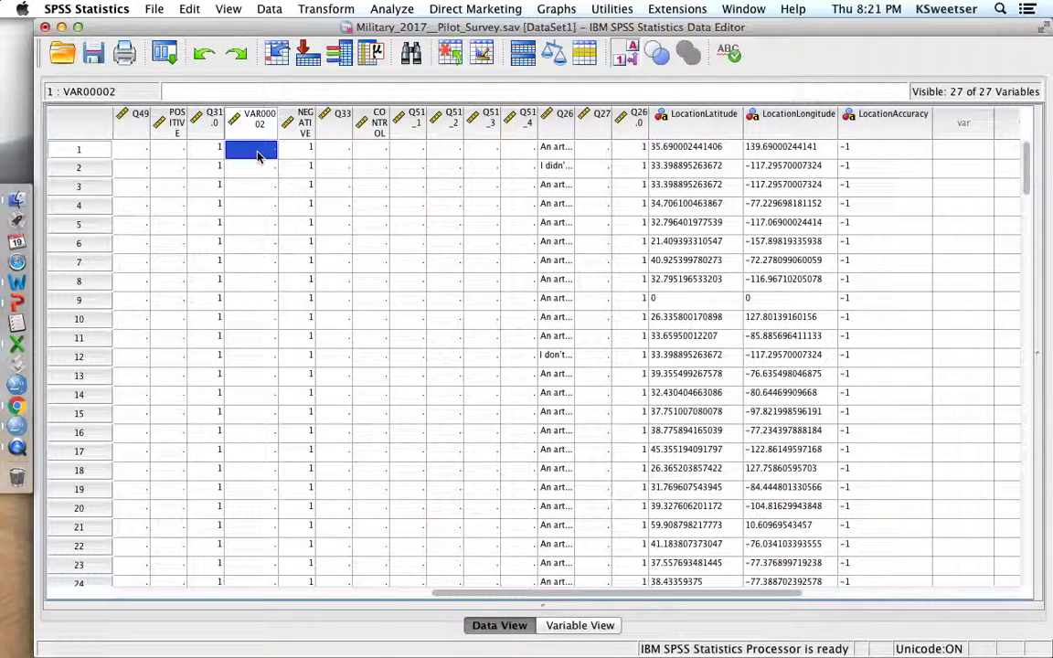
type("2")
key("Return")
key("Return")
key("Up")
key("Up")
left_click(189, 8)
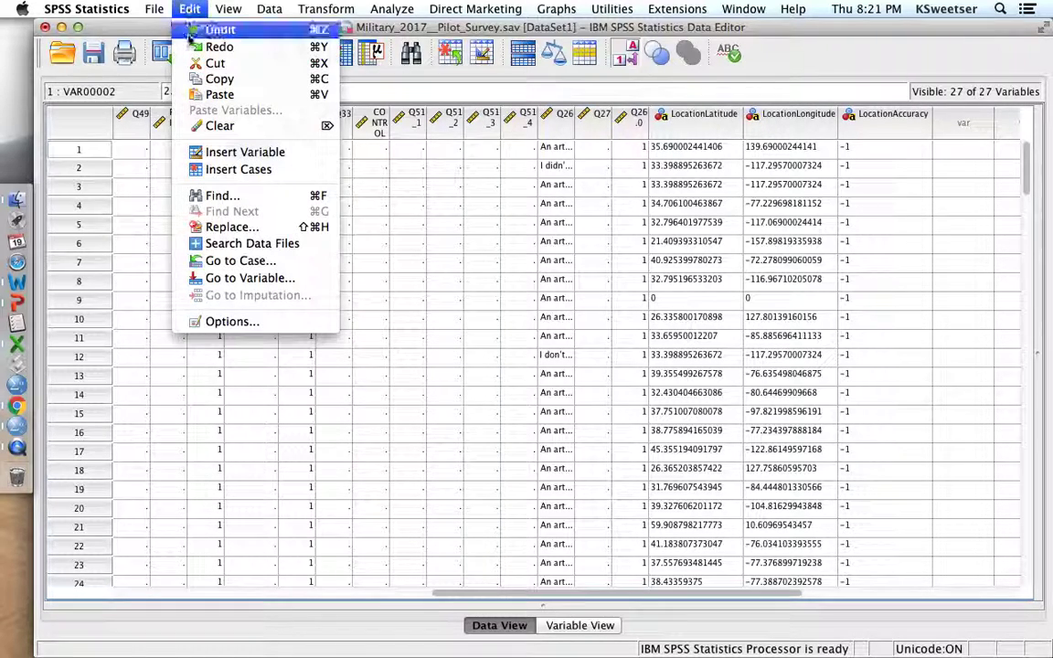
left_click(198, 82)
Step: Paste 2.00 into VAR00002 for rows 2 through 61
left_click(256, 170)
scroll(258, 180, "down", 2)
scroll(257, 181, "down", 15)
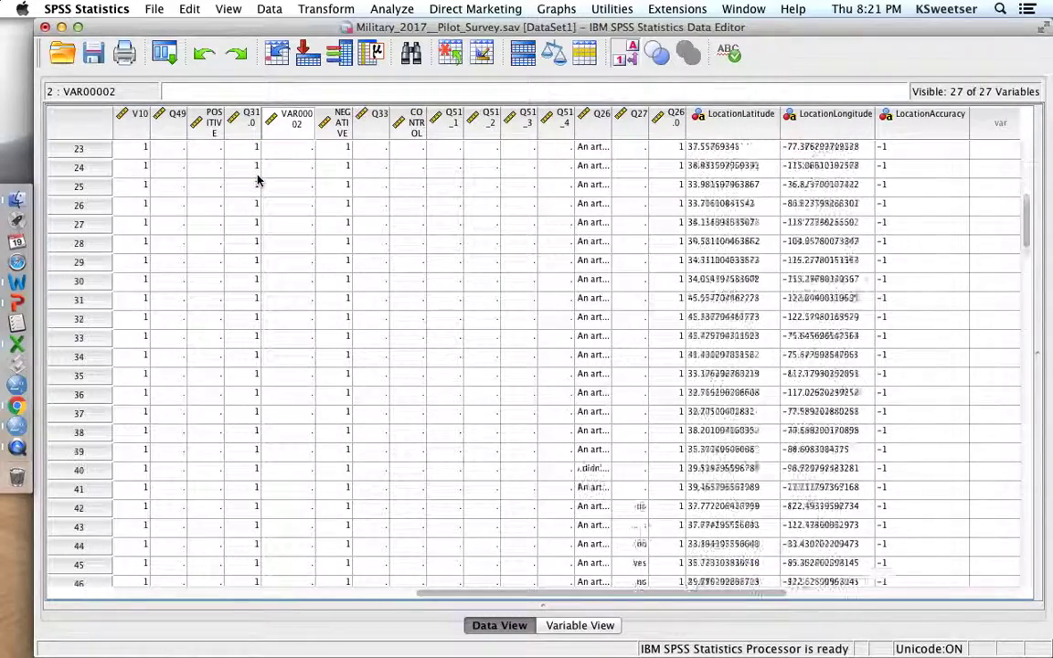
left_click(286, 508, "shift")
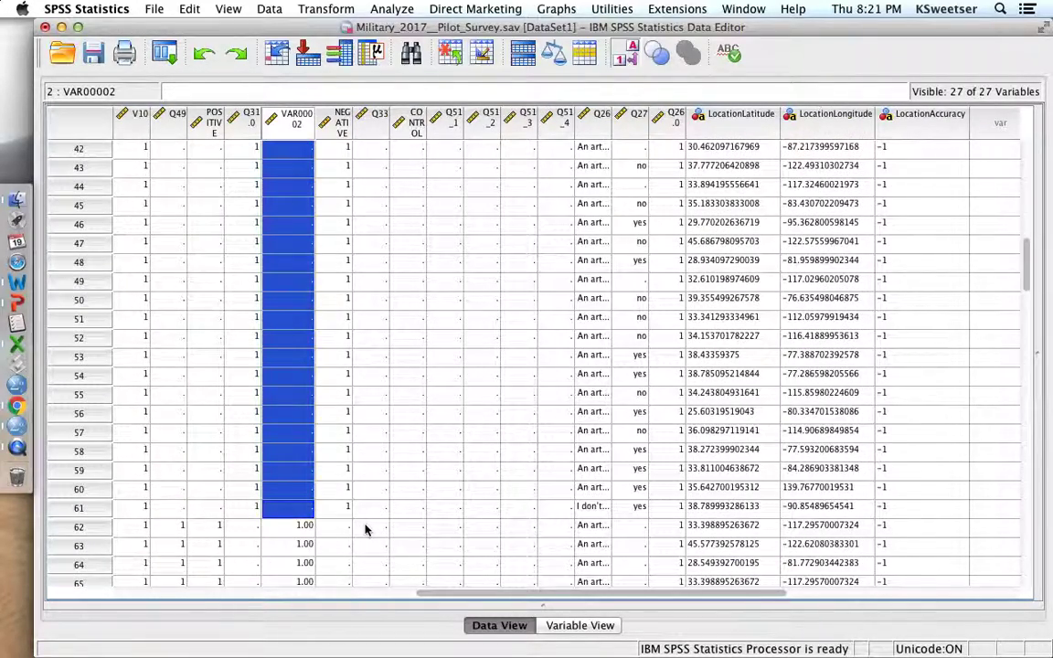
key("super+v")
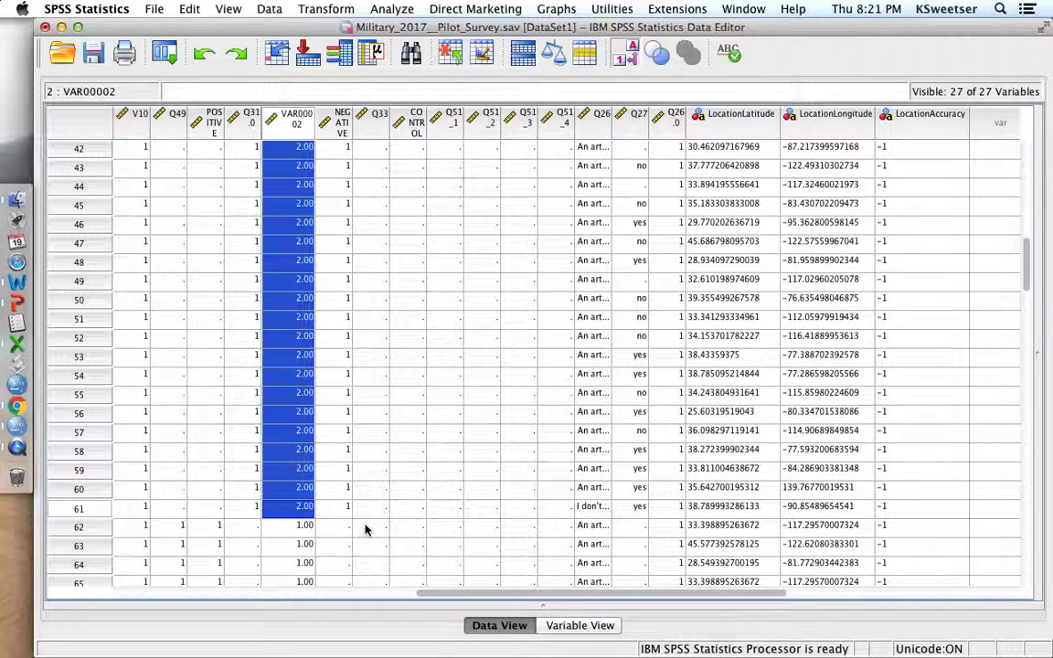
Step: Move the VAR00002 column next to CONTROL
left_click(288, 262)
left_click(296, 131)
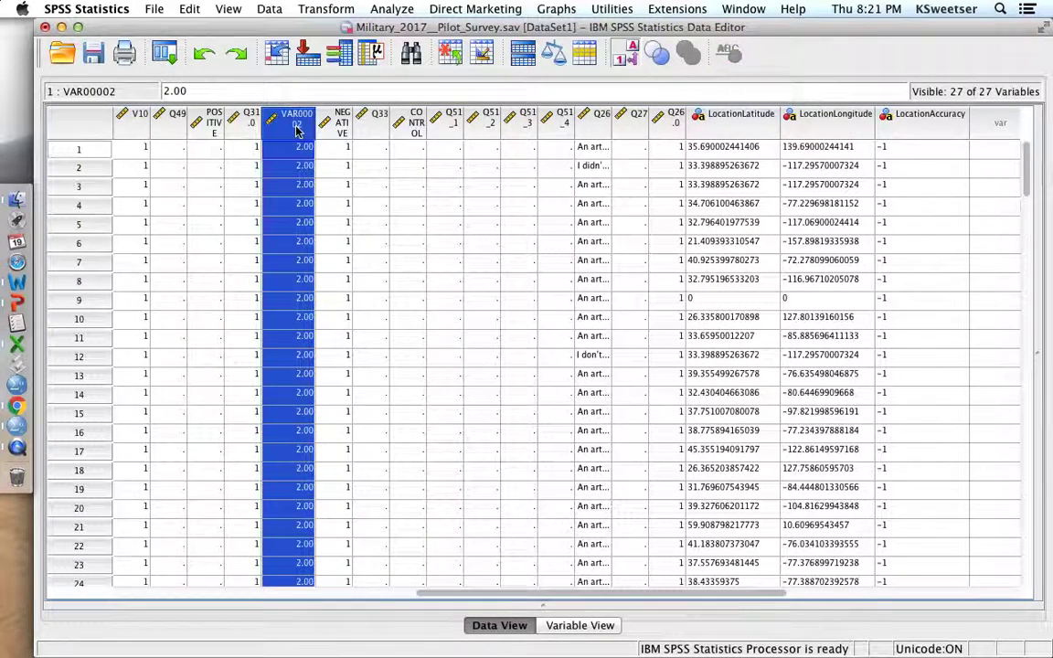
left_click_drag(295, 130, 402, 134)
Step: Sort all cases by CONTROL in descending order
left_click(413, 128)
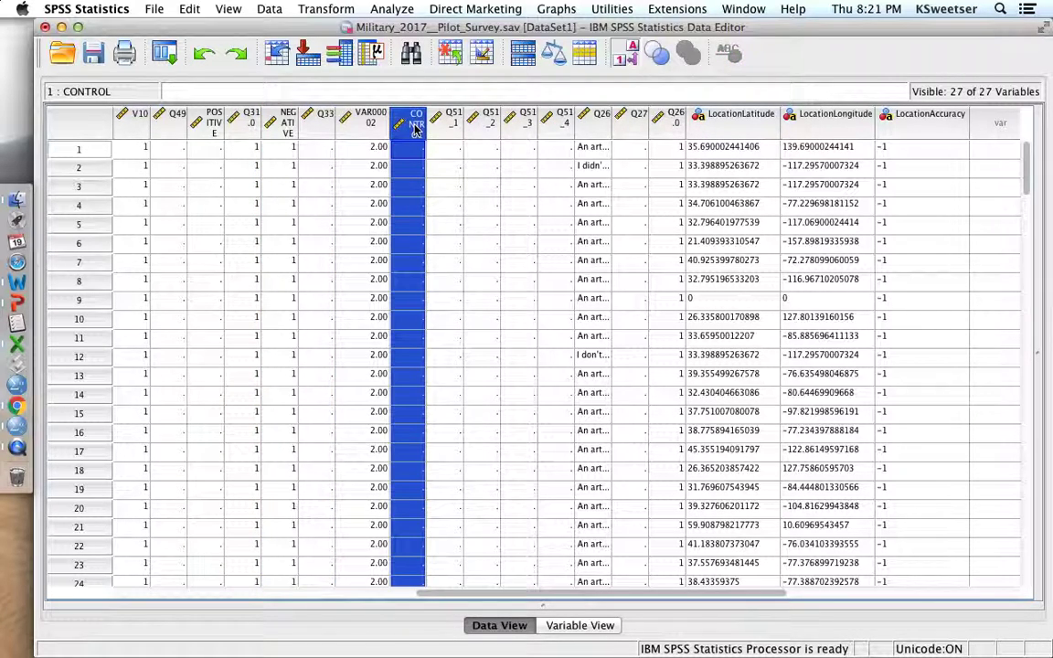
right_click(414, 130)
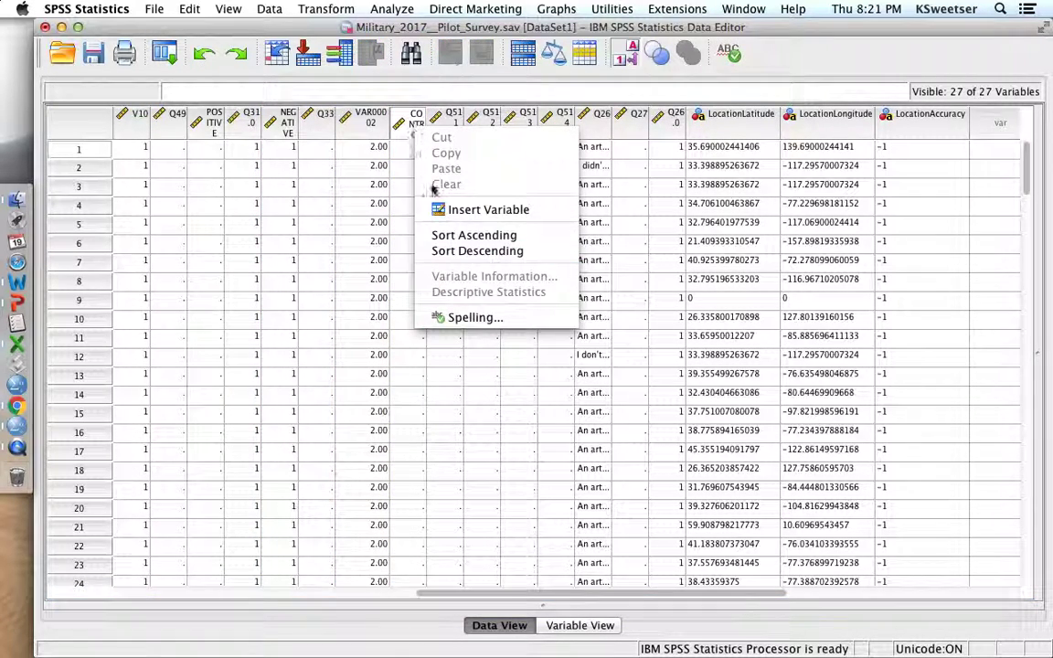
left_click(411, 125)
right_click(410, 126)
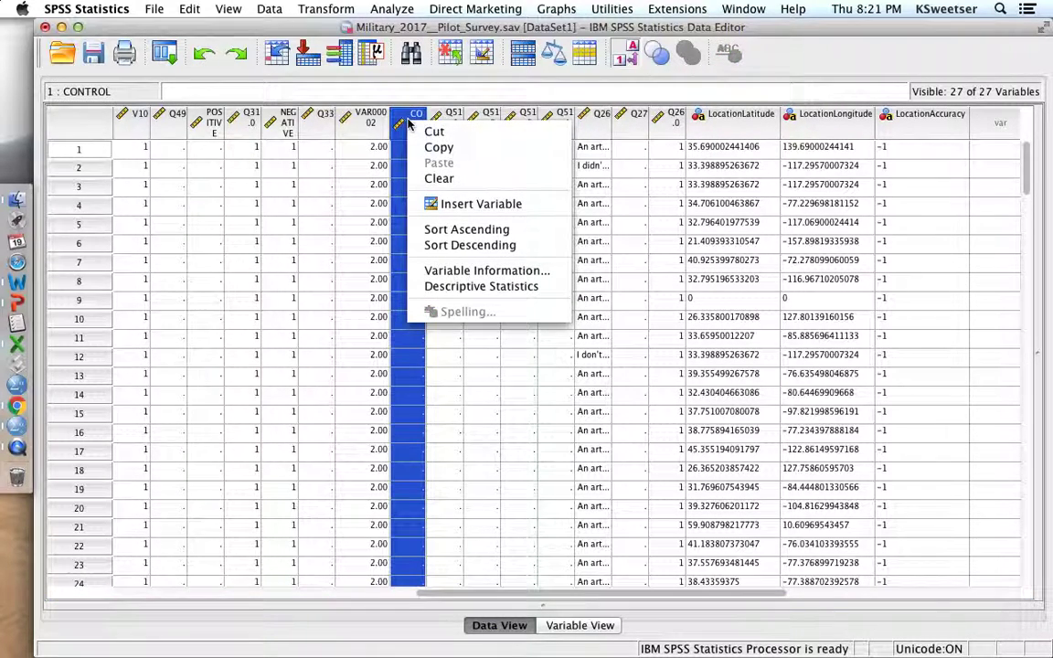
left_click(449, 245)
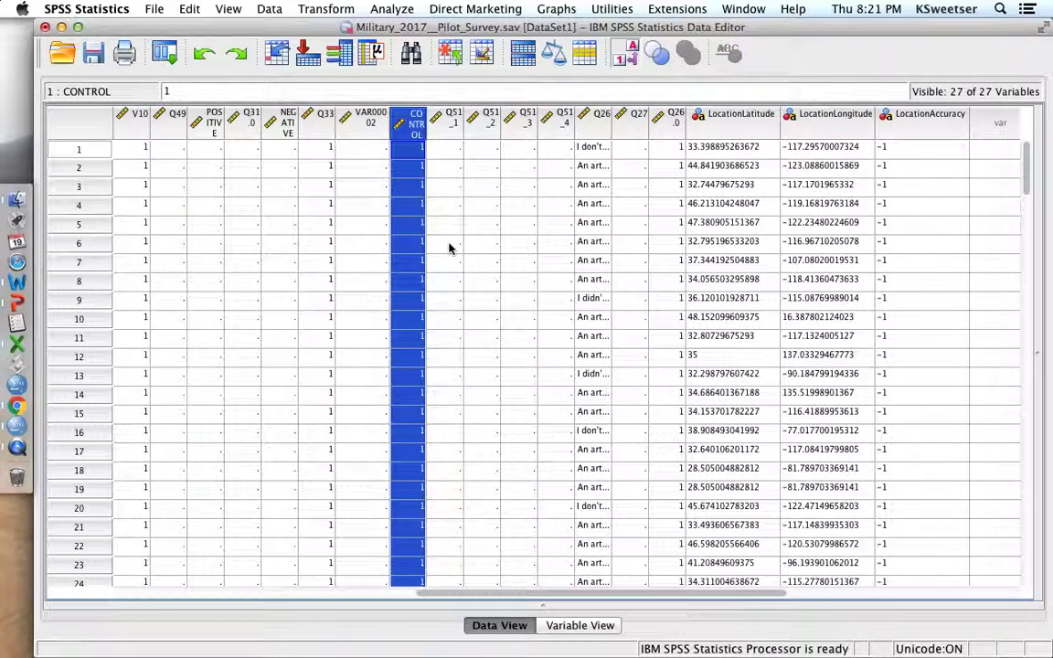
Step: Enter 3 for case 1 in VAR00002, then paste 3.00 into cases 32–46
left_click(362, 153)
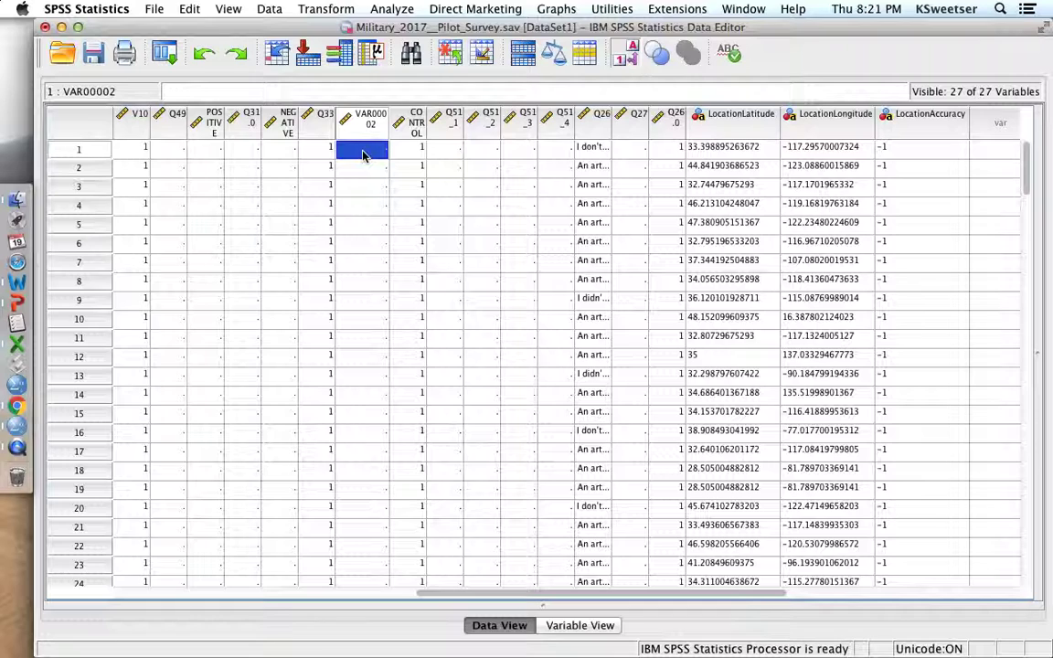
type("3")
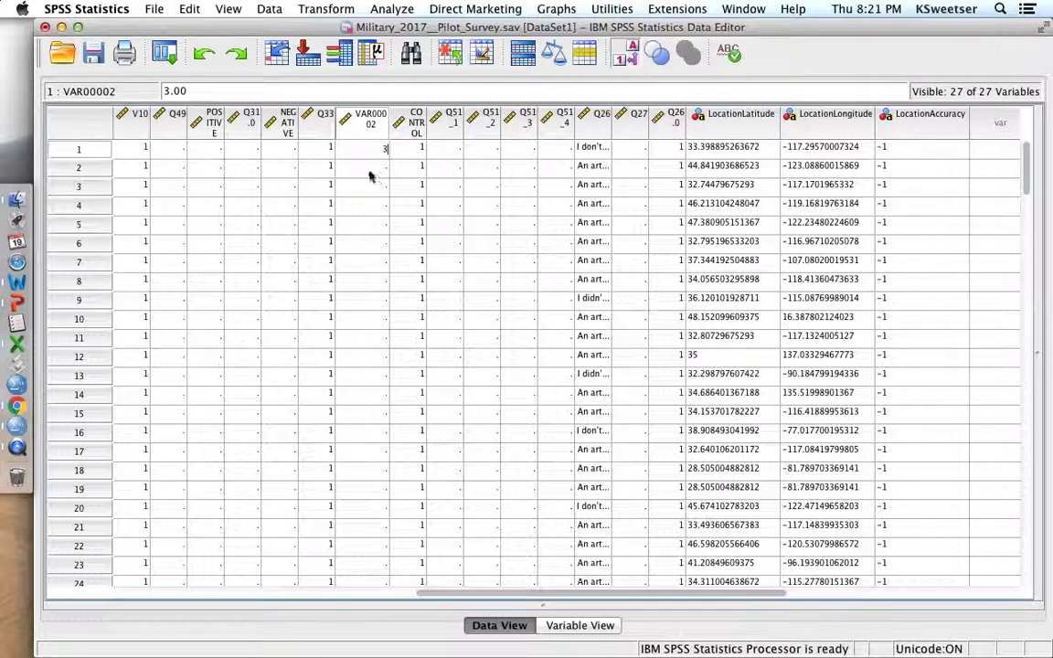
key("Return")
left_click(366, 150)
left_click(191, 9)
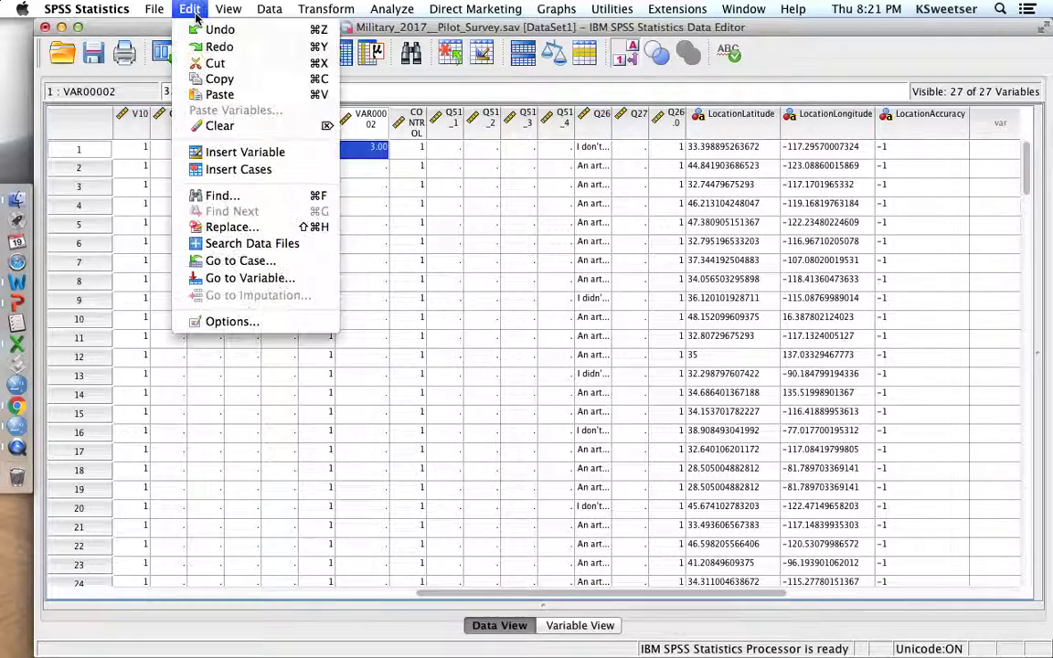
left_click(212, 80)
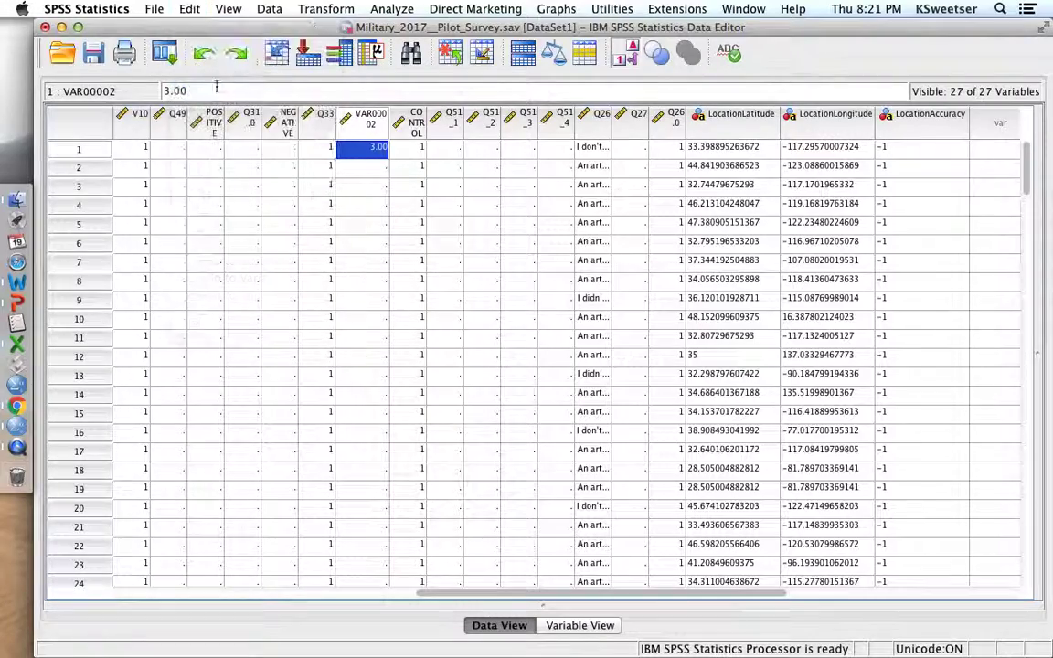
left_click(363, 167)
scroll(371, 170, "down", 10)
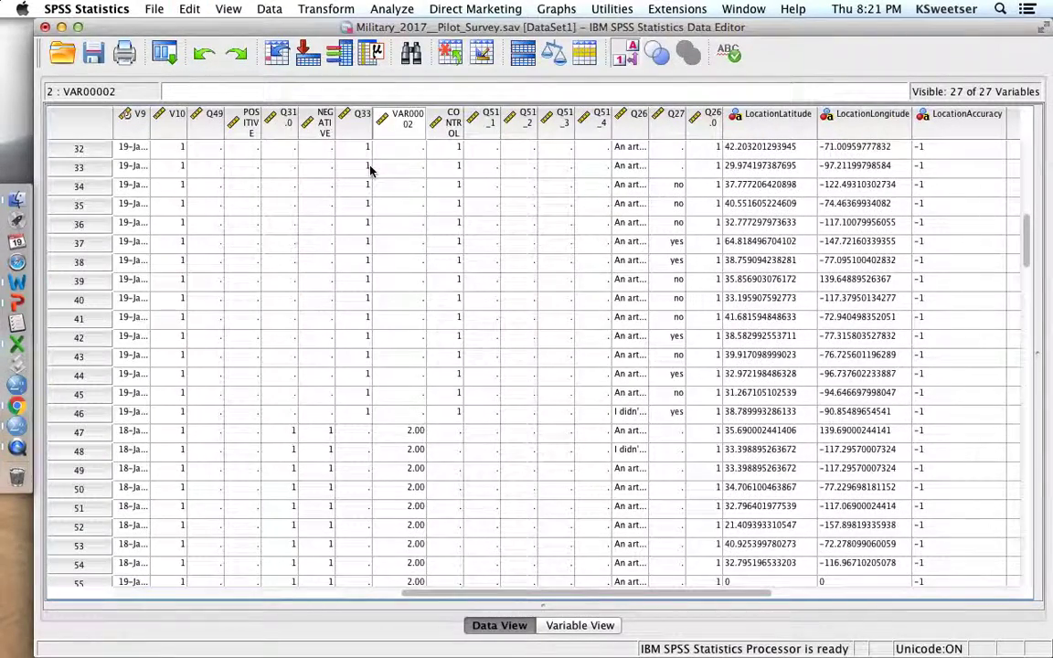
left_click(407, 417, "shift")
key("super+v")
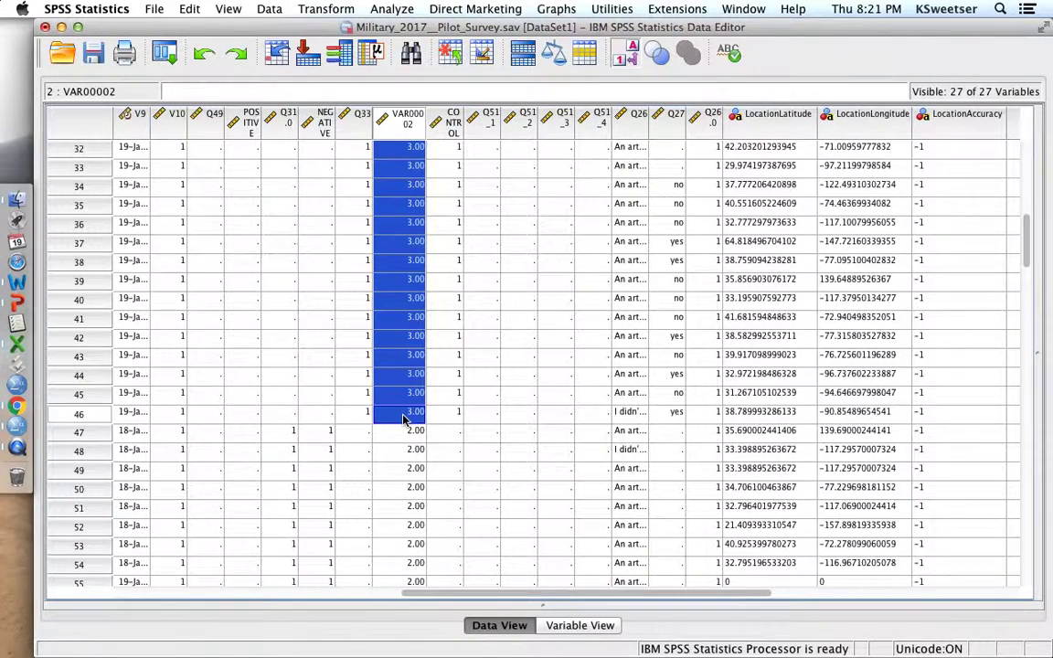
Step: Rename VAR00002 to CELL with the label Experimental Cell
double_click(409, 128)
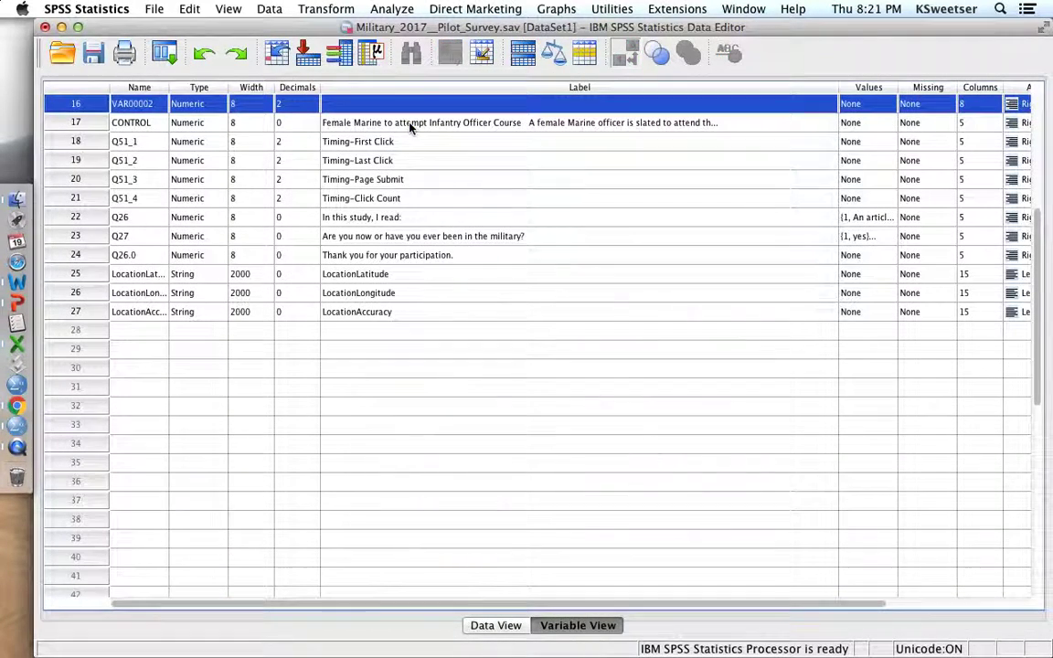
double_click(135, 103)
key("BackSpace")
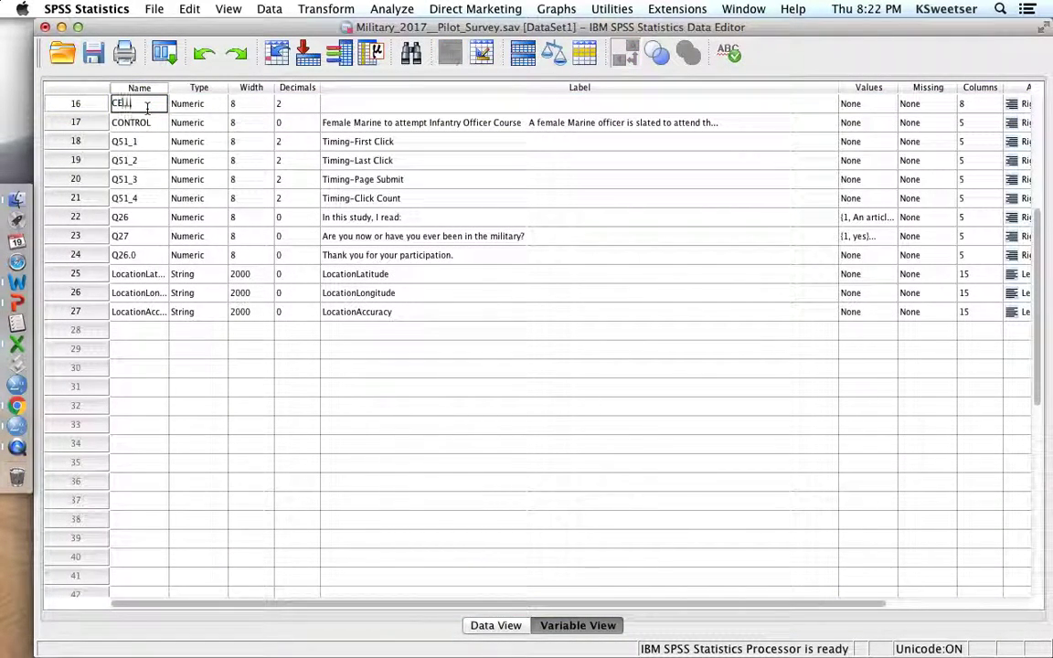
type("CELL")
key("Tab")
key("Tab")
key("Tab")
key("Tab")
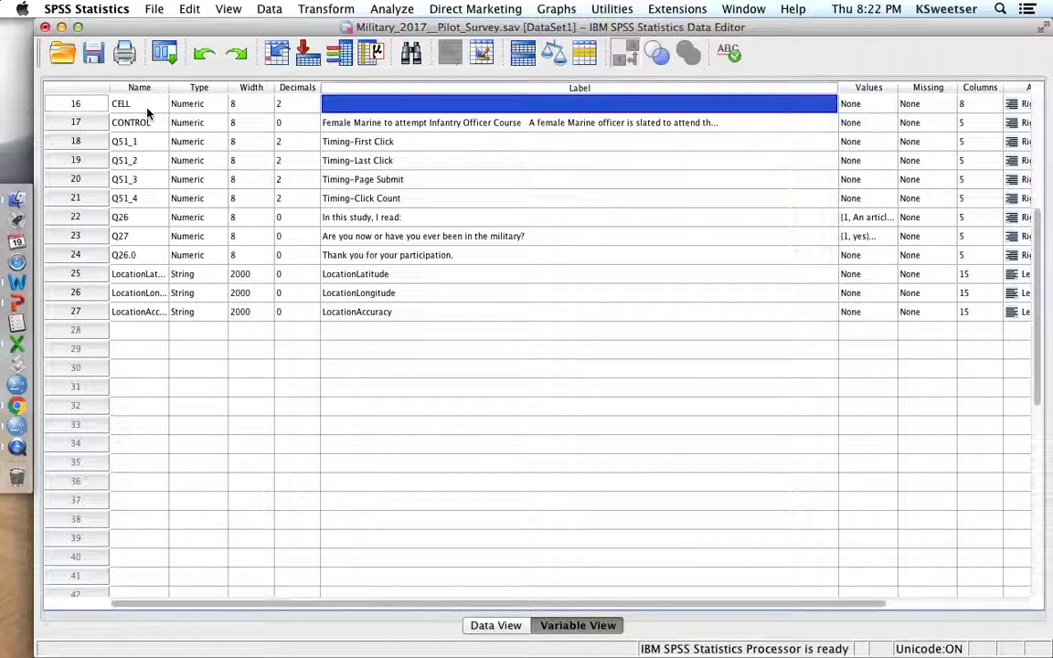
type("Experimental Cell")
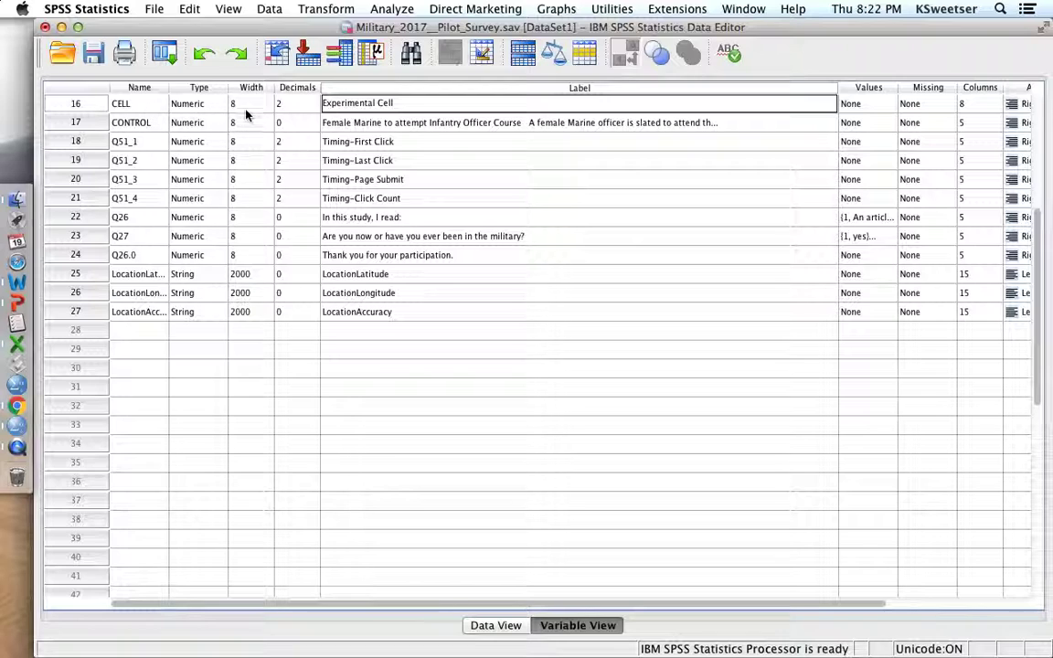
Step: Add value labels 1 positive cell, 2 negative cell, 3 control to CELL
left_click(885, 109)
type("1")
key("Tab")
type("po")
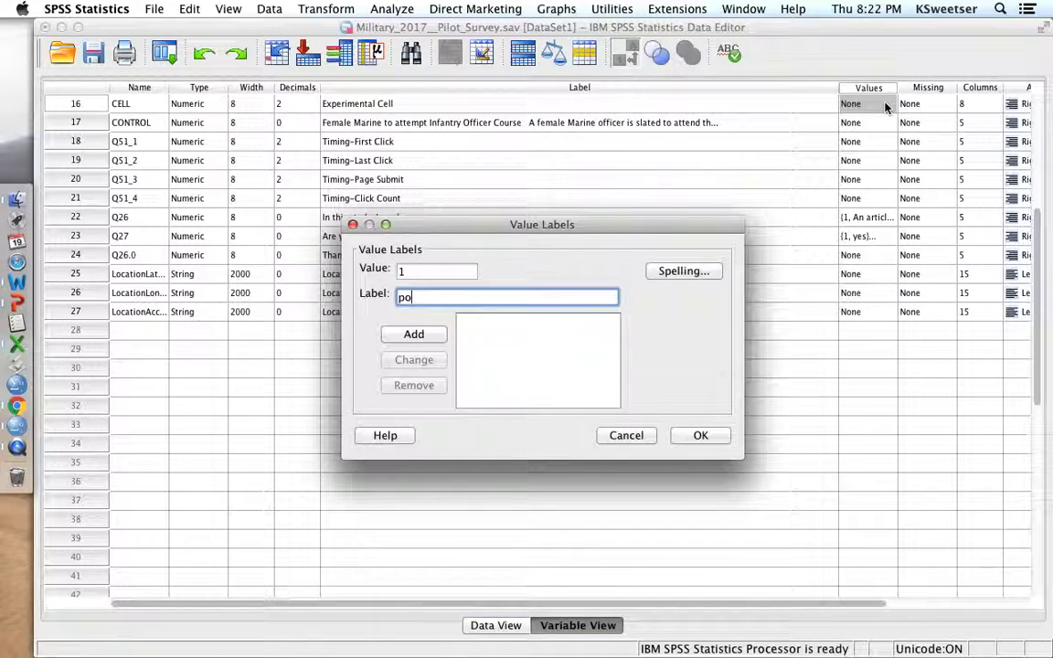
type("sitive cell")
key("Return")
type("2")
key("Tab")
type("n")
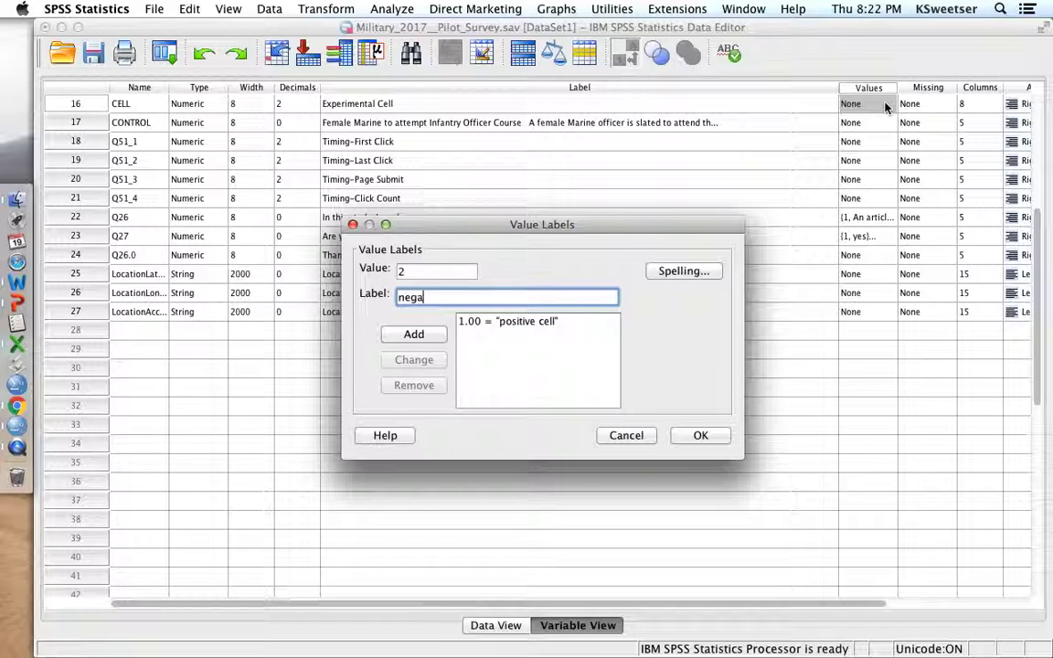
type("egative cell")
key("Return")
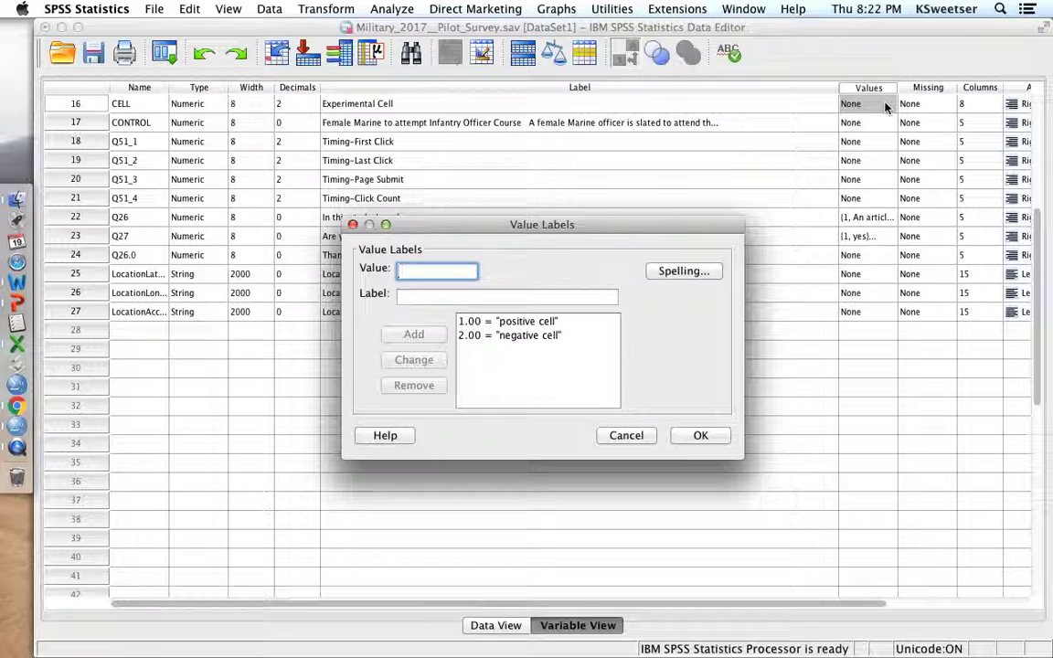
type("3")
key("Tab")
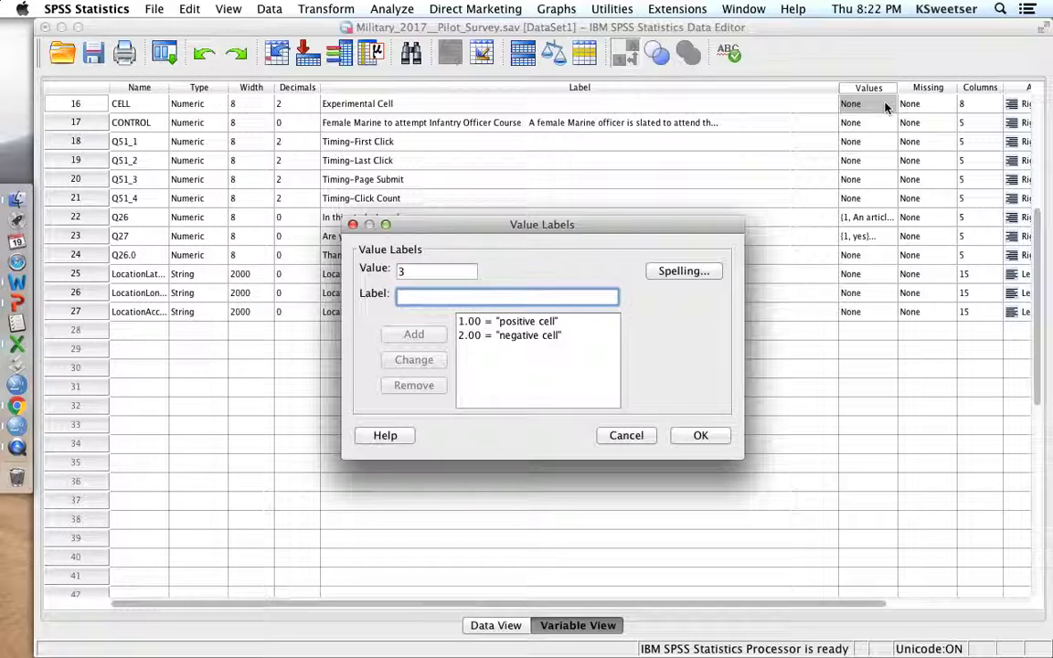
type("control")
key("Return")
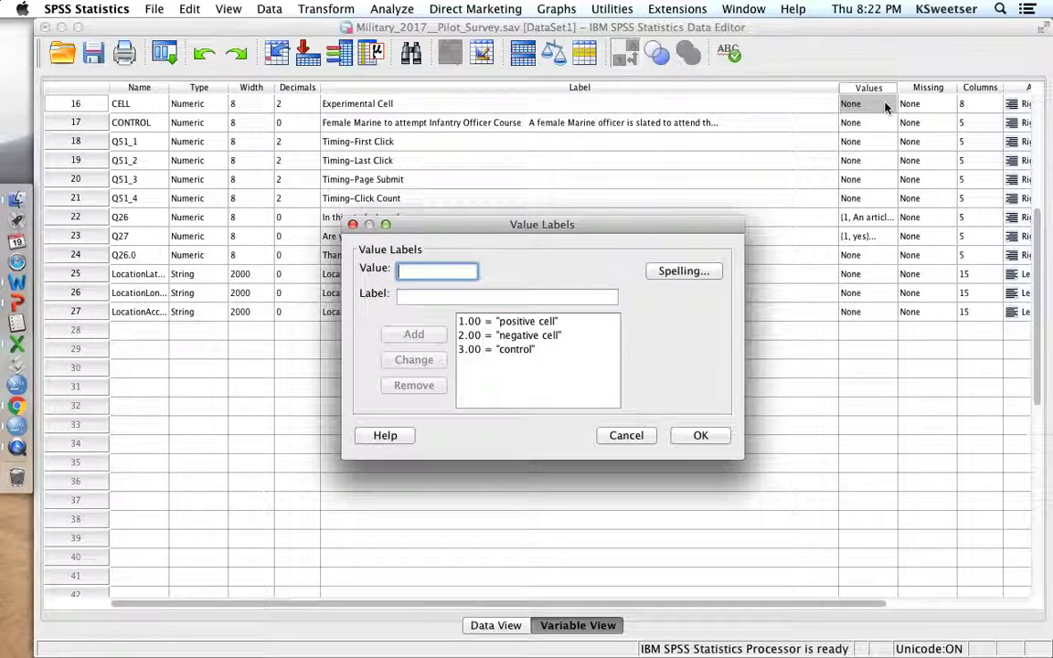
key("Return")
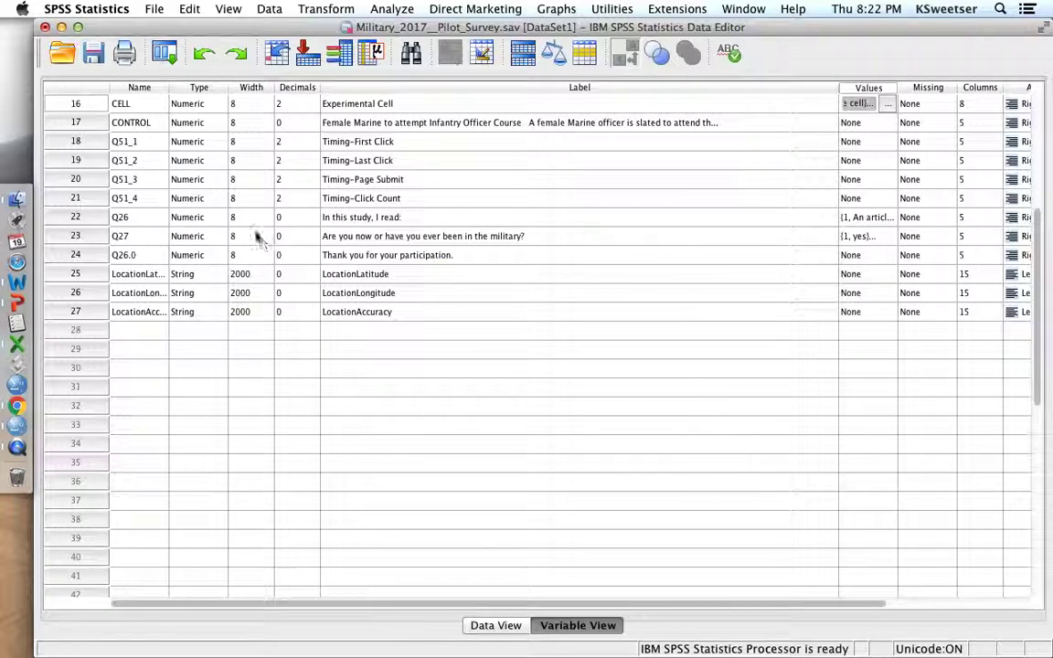
Step: Move the CELL variable to the end of the variable list
left_click(77, 118)
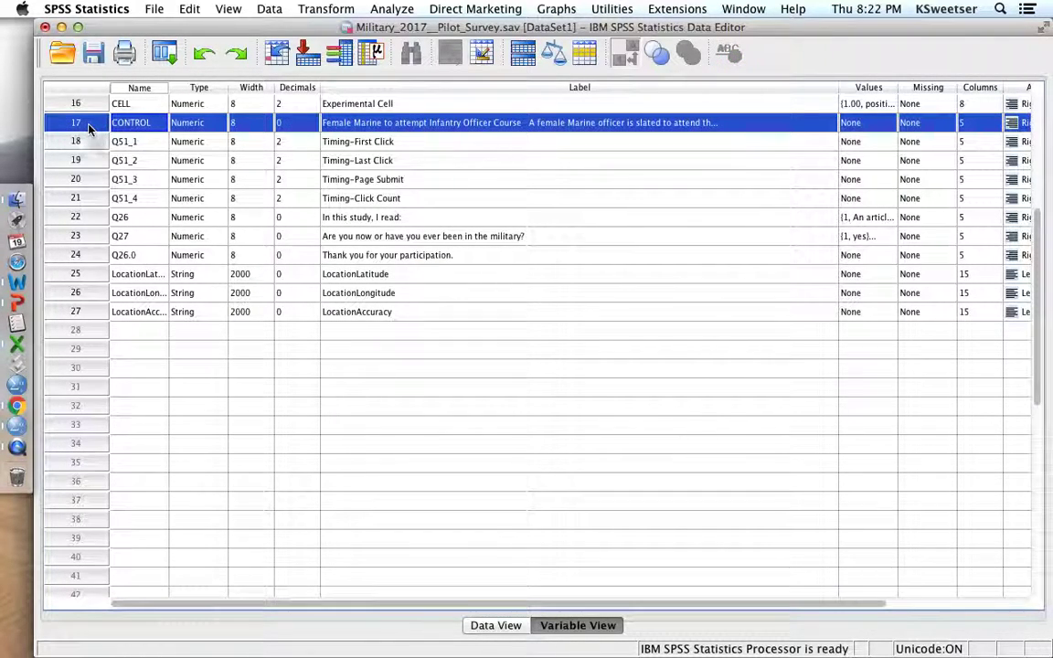
left_click_drag(77, 119, 64, 362)
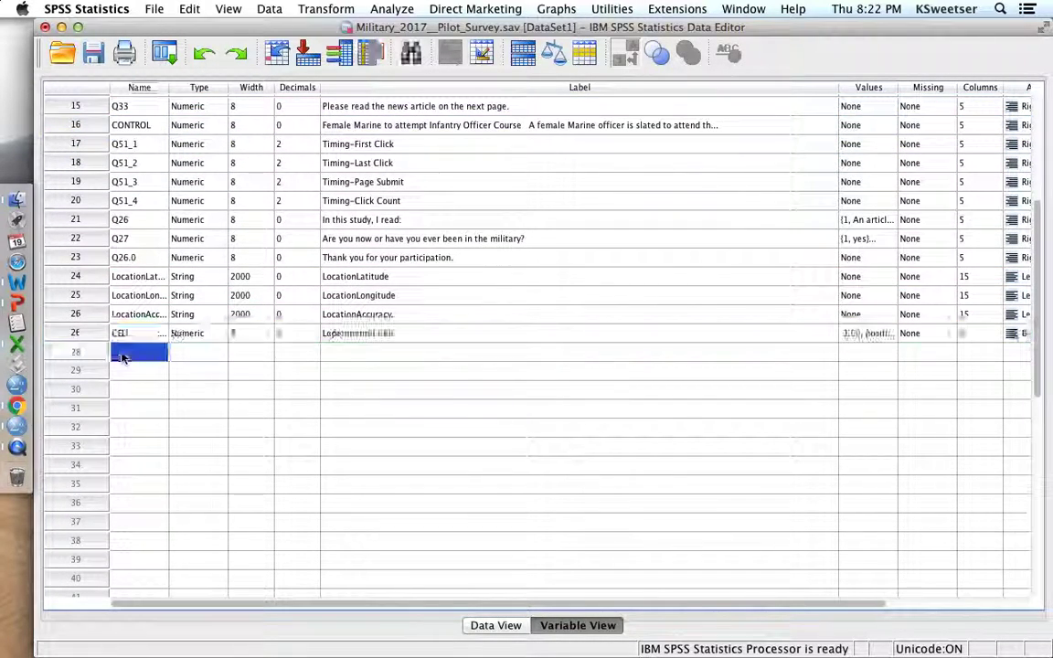
left_click(75, 333)
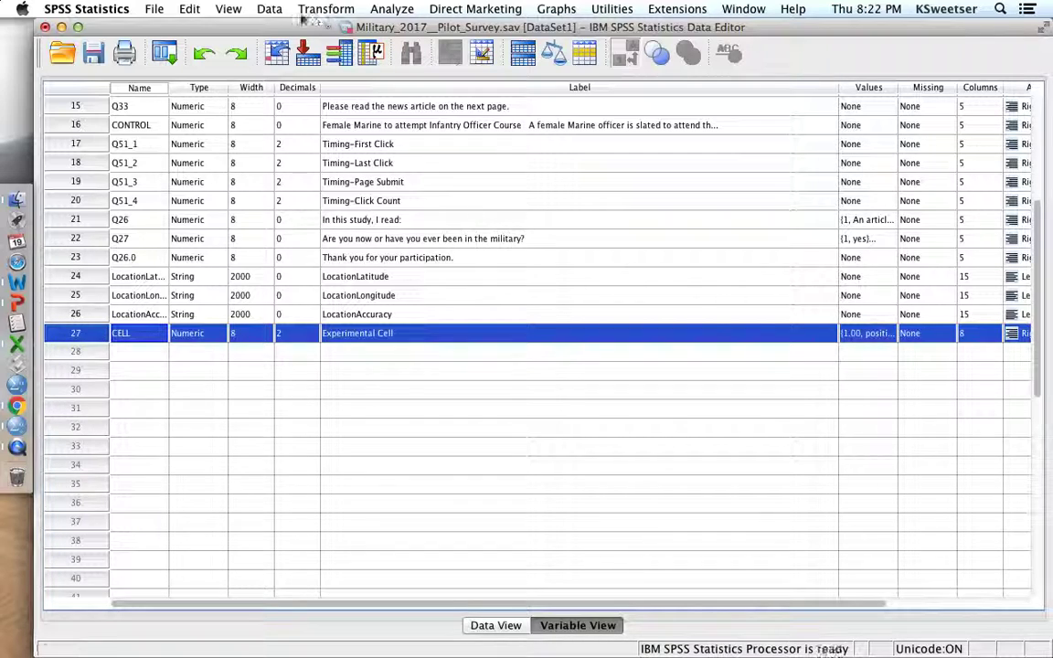
Step: Start a Frequencies analysis with CELL as the variable
left_click(386, 11)
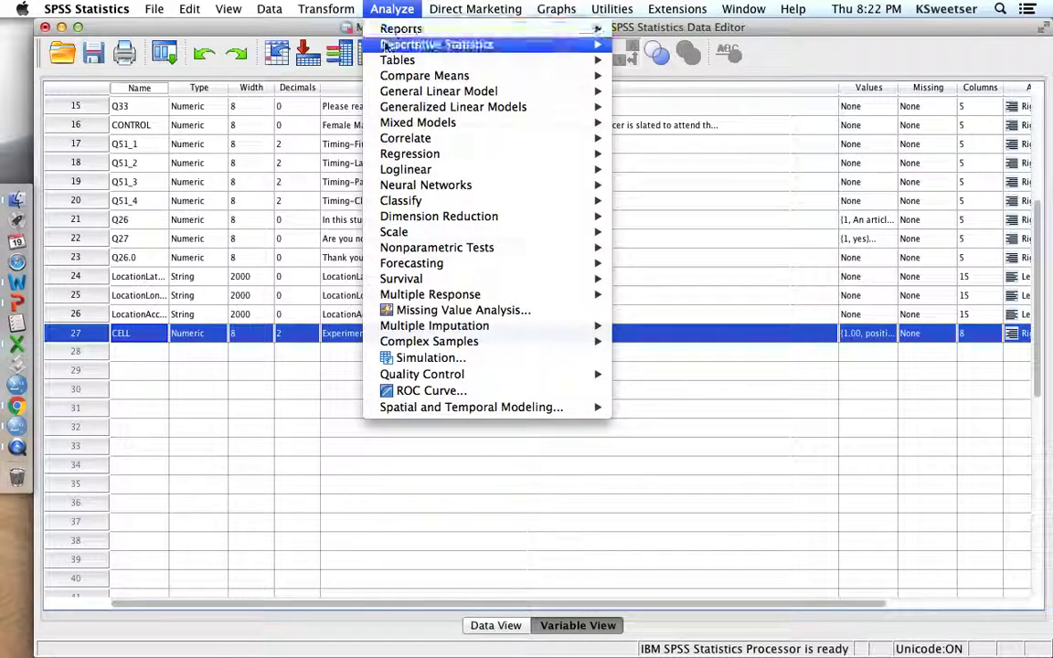
mouse_move(403, 44)
left_click(678, 44)
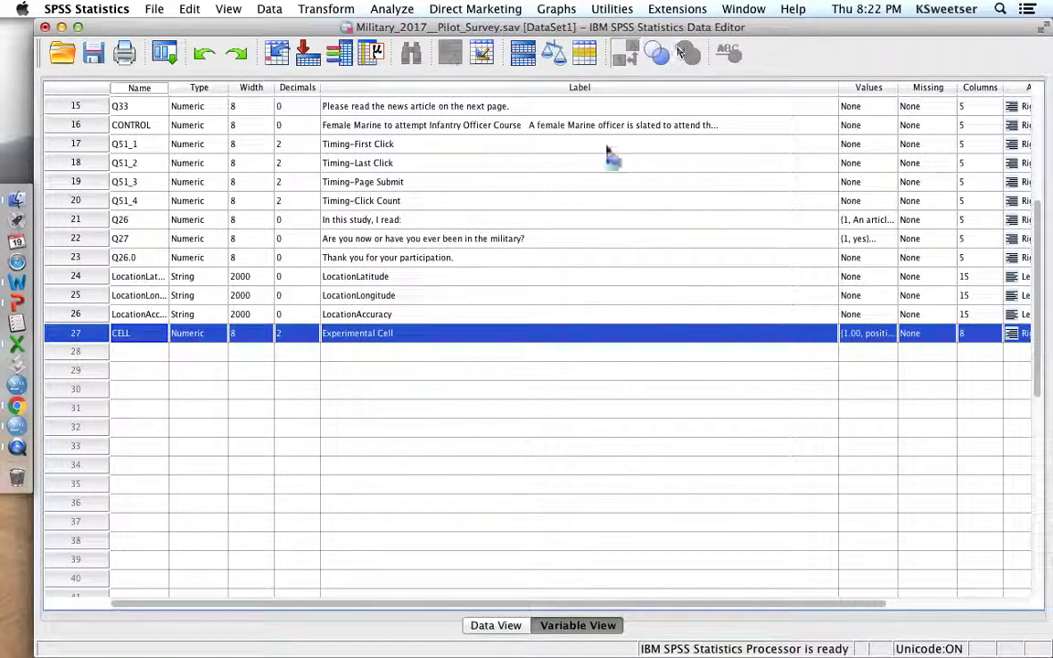
scroll(320, 340, "down", 10)
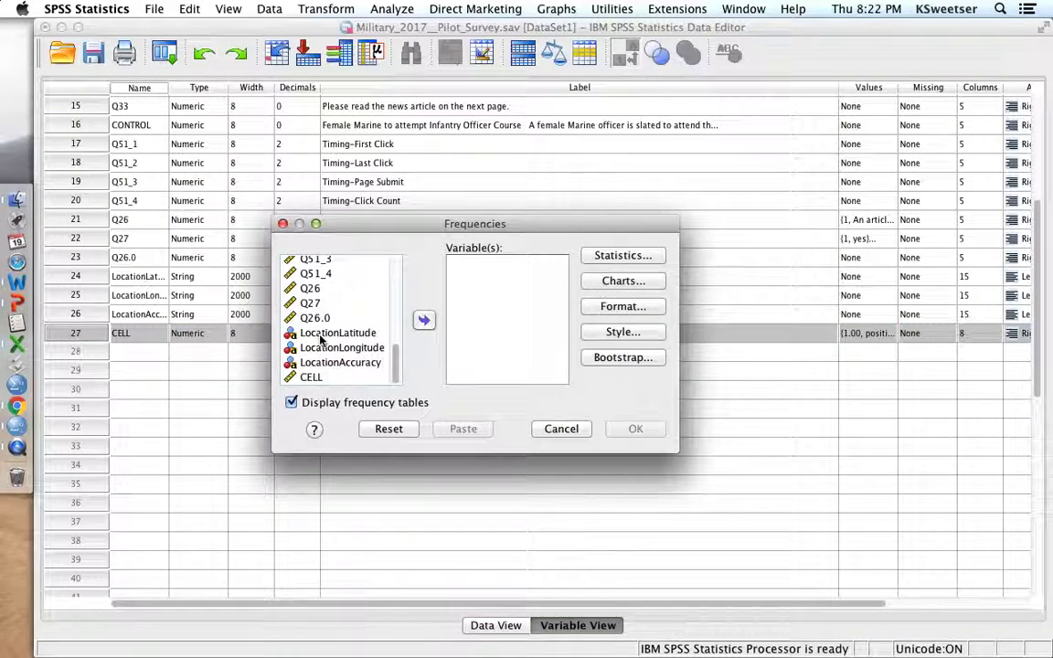
double_click(311, 382)
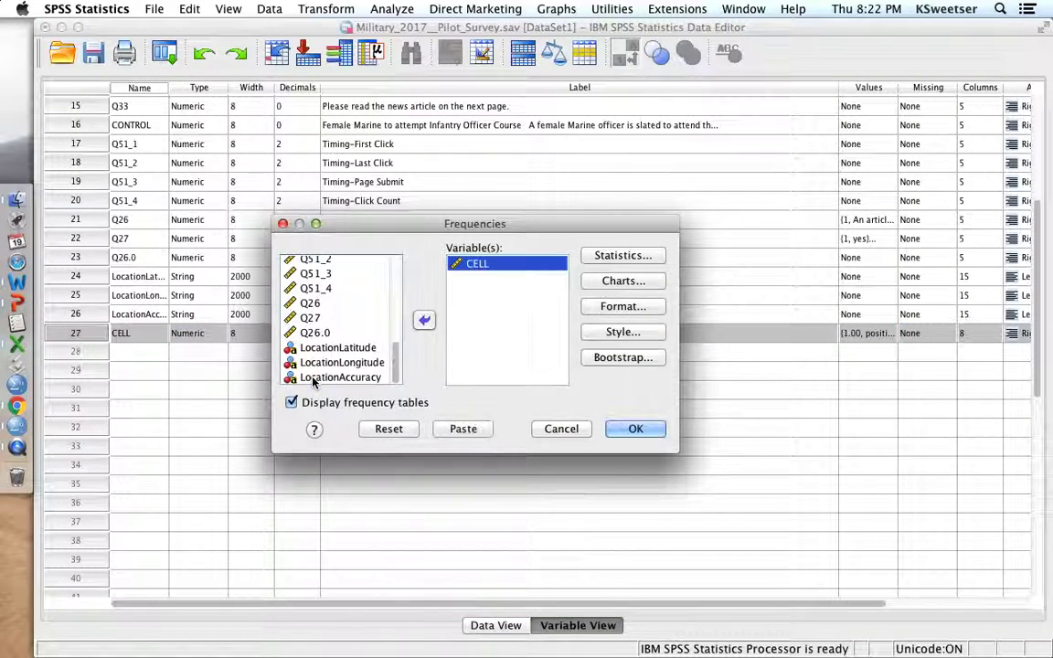
Step: Run frequencies on CELL, check 43/61/46 case counts, and switch back to the data editor
left_click(640, 430)
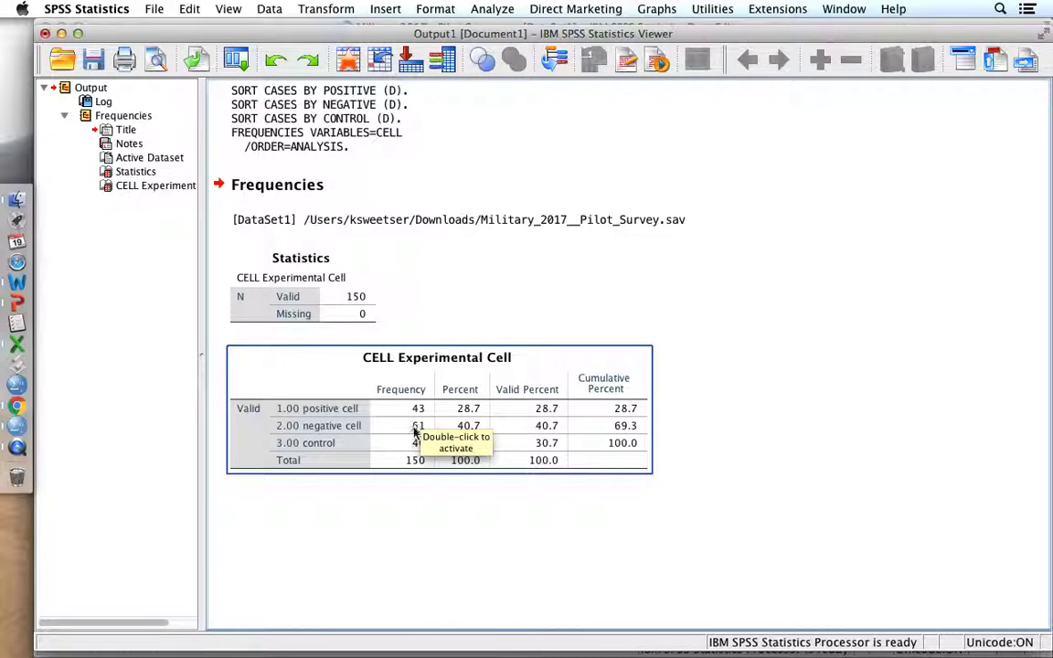
left_click(410, 445)
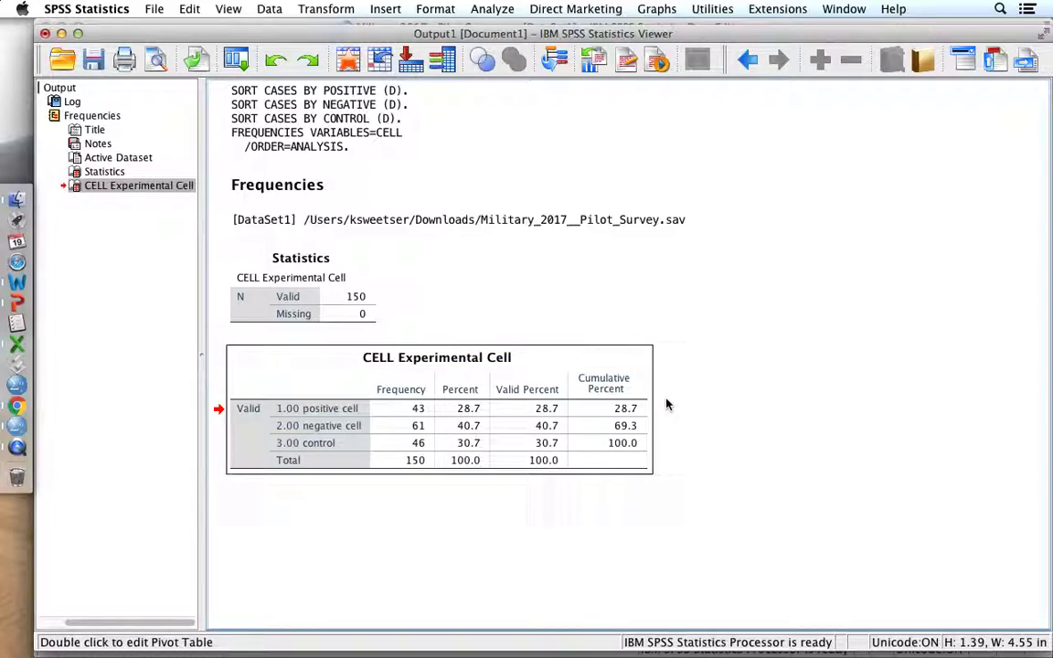
key("ctrl+Down")
left_click(591, 348)
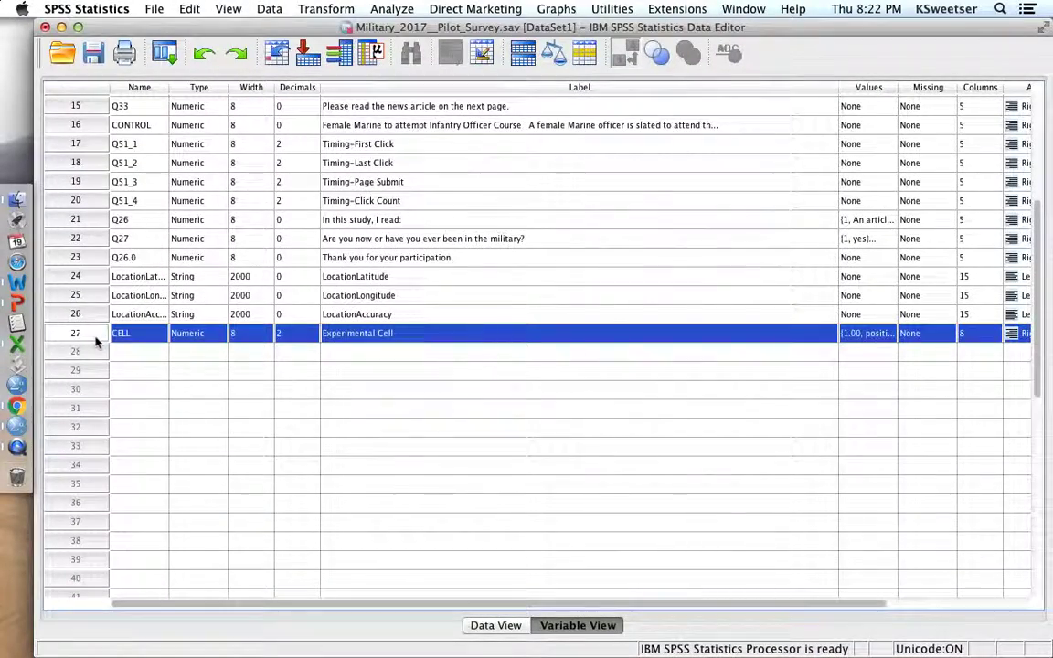
left_click(133, 347)
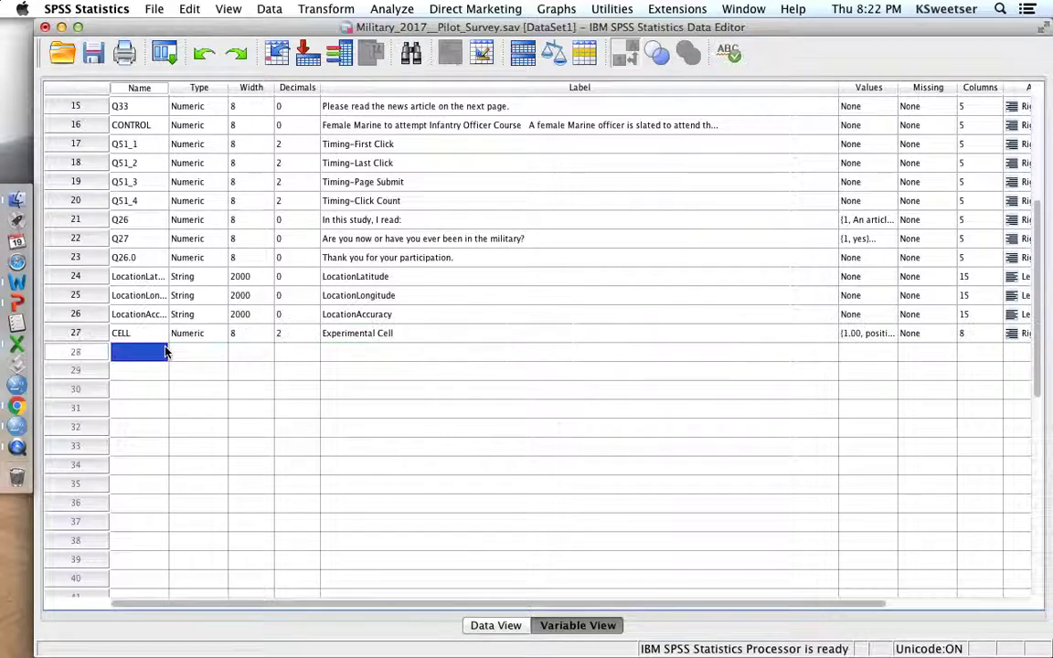
left_click(76, 335)
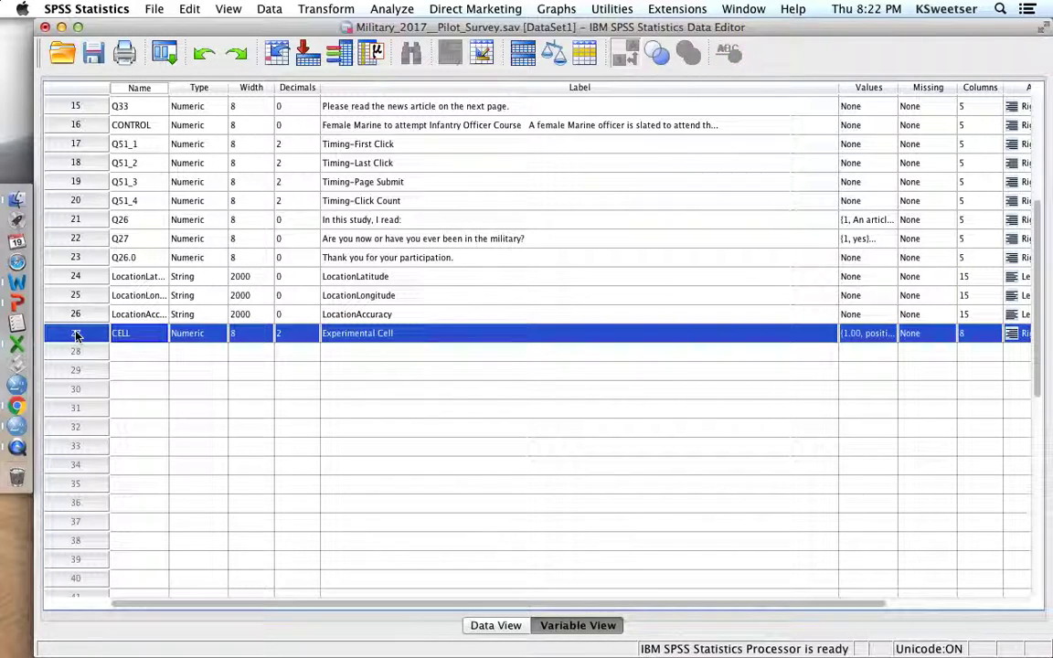